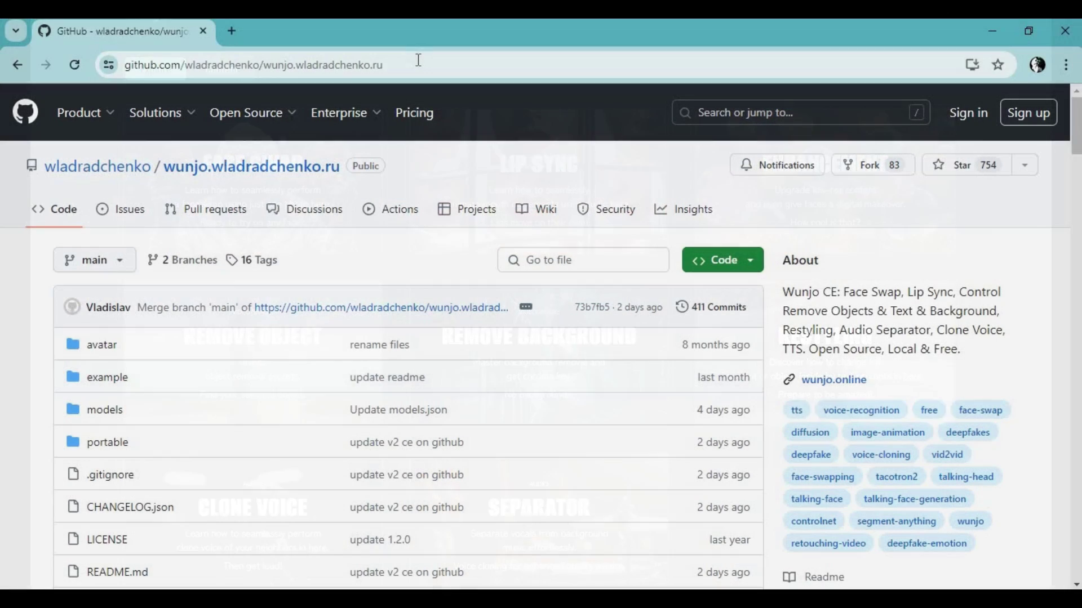
- Review the Wunjo repository page on GitHub, including the README's update notes and setup requirements
{"action": "left_click", "coordinate": [387, 64]}
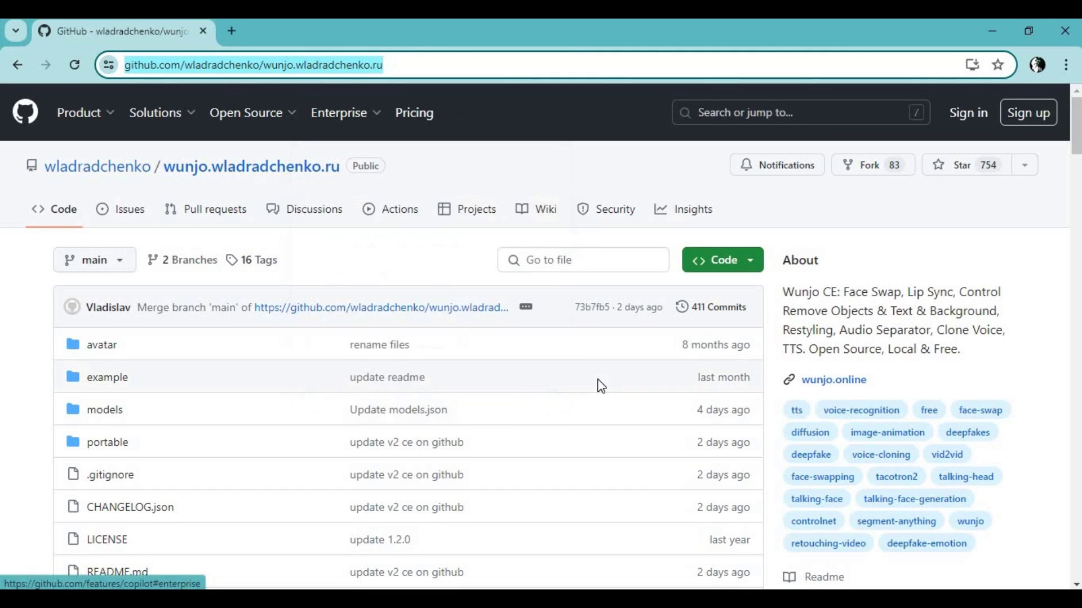
{"action": "scroll", "coordinate": [602, 386], "scroll_direction": "down", "scroll_amount": 4}
{"action": "scroll", "coordinate": [602, 386], "scroll_direction": "down", "scroll_amount": 10}
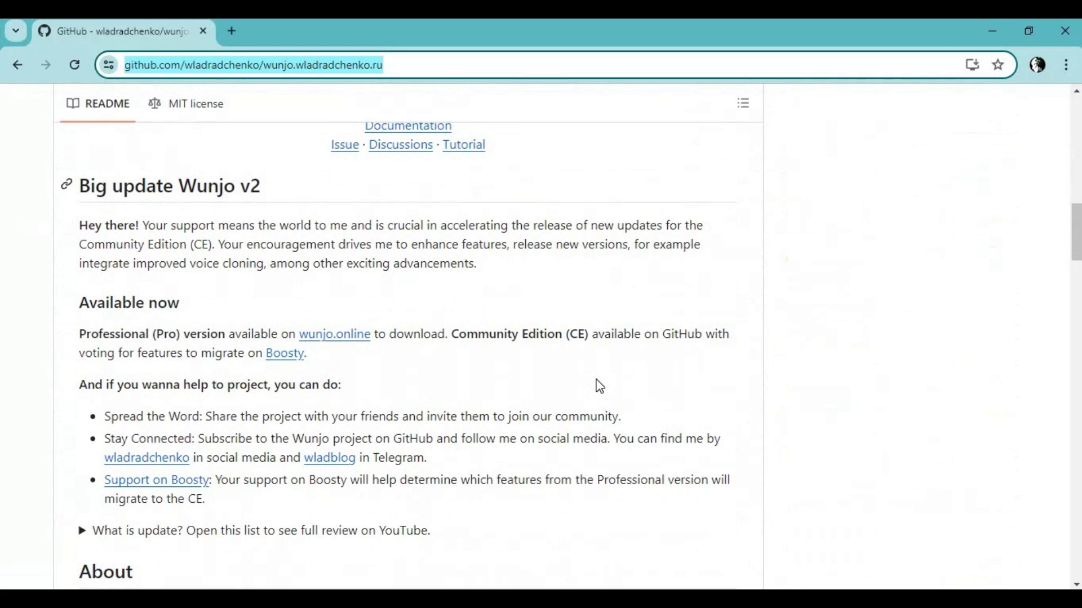
{"action": "scroll", "coordinate": [600, 386], "scroll_direction": "down", "scroll_amount": 9}
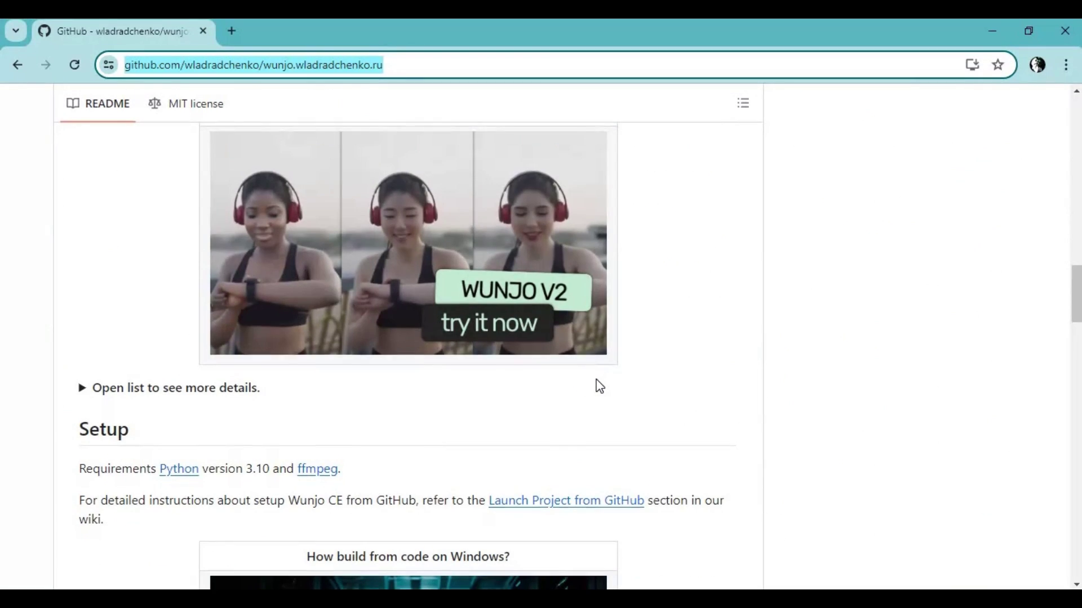
{"action": "scroll", "coordinate": [600, 386], "scroll_direction": "down", "scroll_amount": 10}
{"action": "scroll", "coordinate": [594, 387], "scroll_direction": "up", "scroll_amount": 12}
{"action": "scroll", "coordinate": [593, 386], "scroll_direction": "up", "scroll_amount": 18}
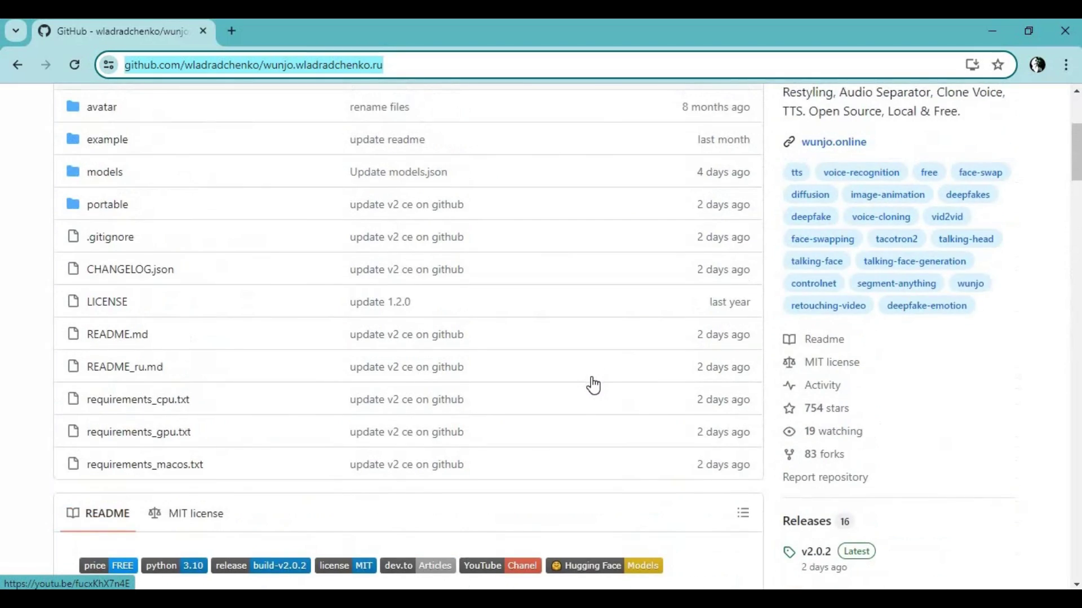
{"action": "scroll", "coordinate": [593, 385], "scroll_direction": "up", "scroll_amount": 4}
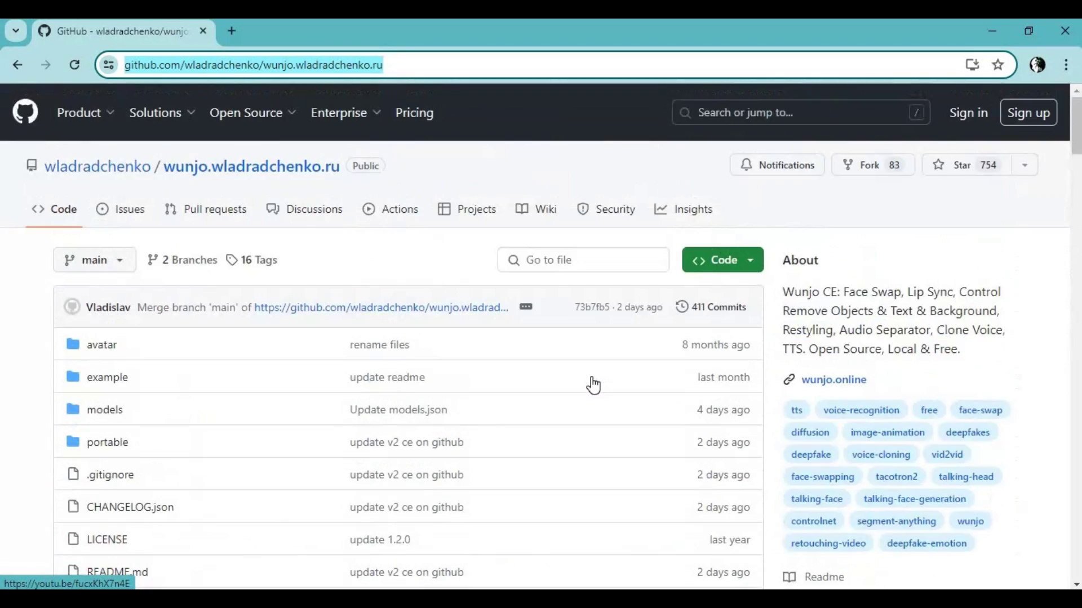
- Check the repository's clone and download options, and open its Releases page at the v2.0.2 release
{"action": "left_click", "coordinate": [738, 262]}
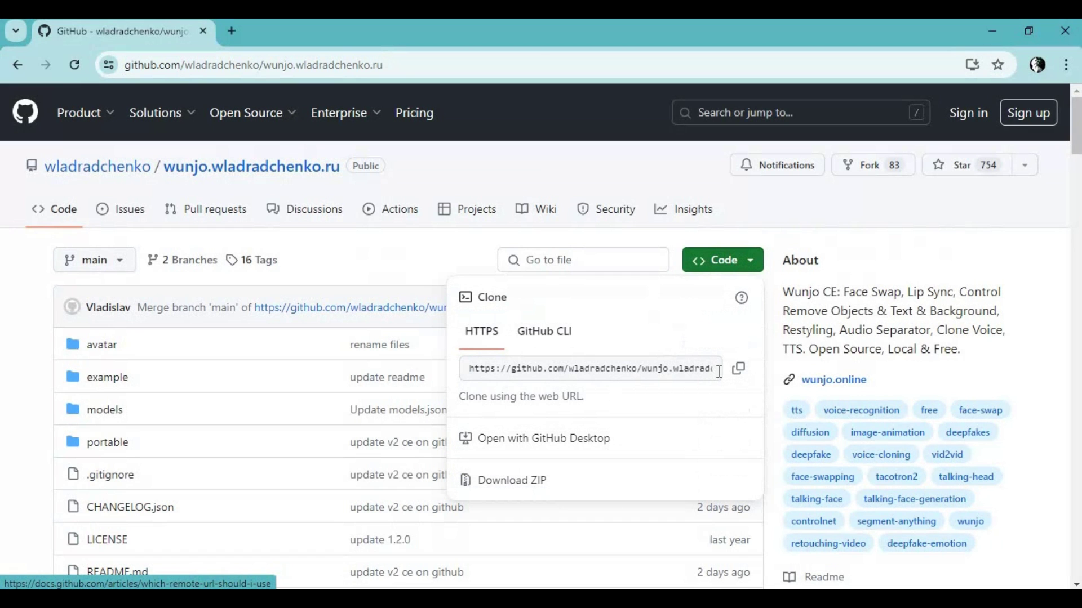
{"action": "scroll", "coordinate": [833, 451], "scroll_direction": "down", "scroll_amount": 7}
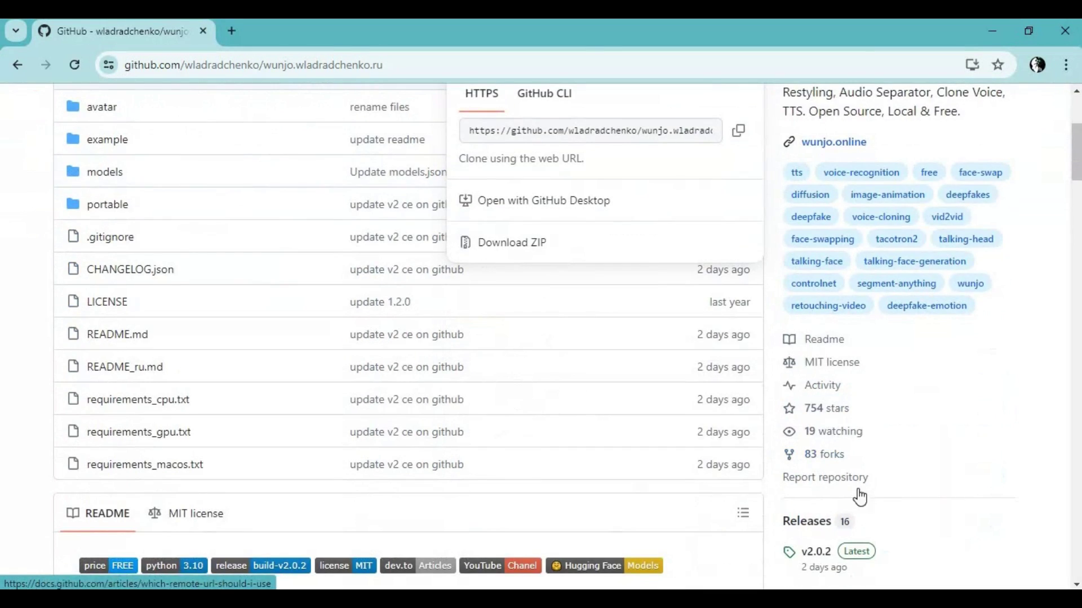
{"action": "scroll", "coordinate": [809, 397], "scroll_direction": "up", "scroll_amount": 10}
{"action": "scroll", "coordinate": [816, 434], "scroll_direction": "down", "scroll_amount": 5}
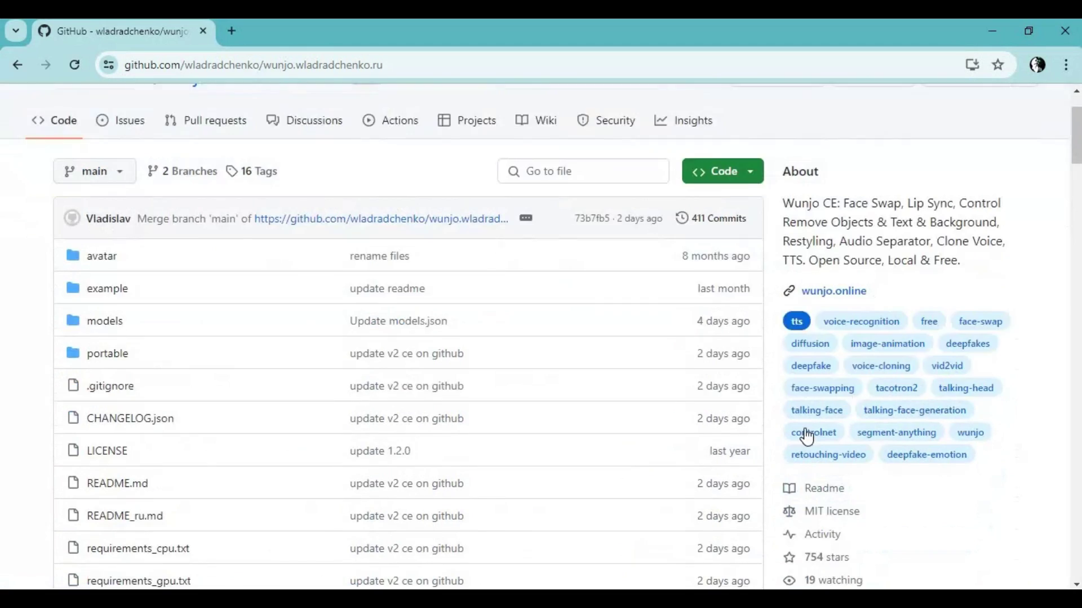
{"action": "left_click", "coordinate": [816, 448]}
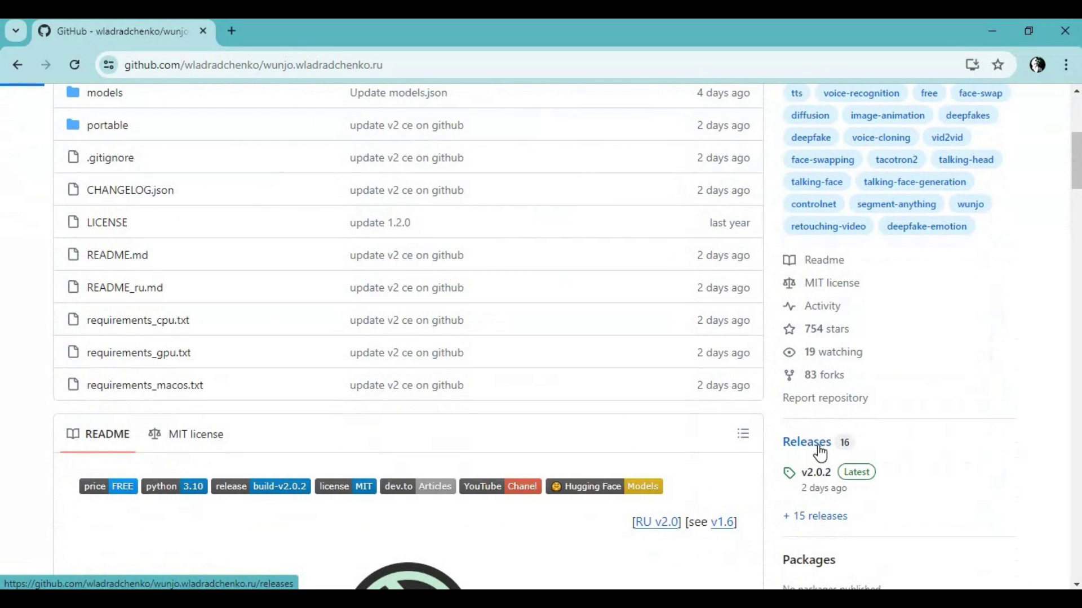
{"action": "scroll", "coordinate": [309, 203], "scroll_direction": "down", "scroll_amount": 4}
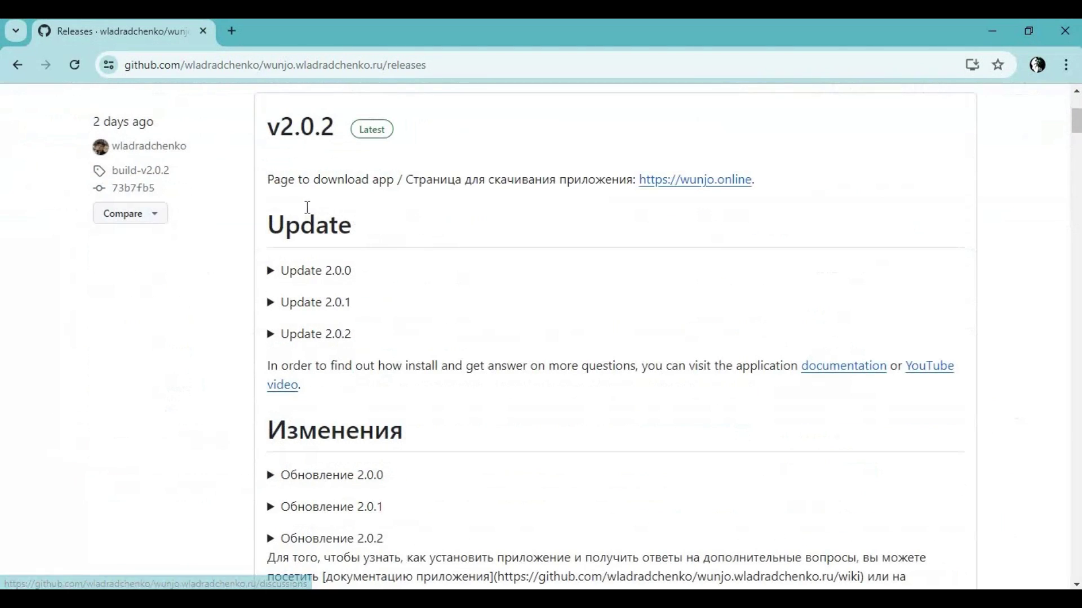
{"action": "scroll", "coordinate": [306, 207], "scroll_direction": "down", "scroll_amount": 5}
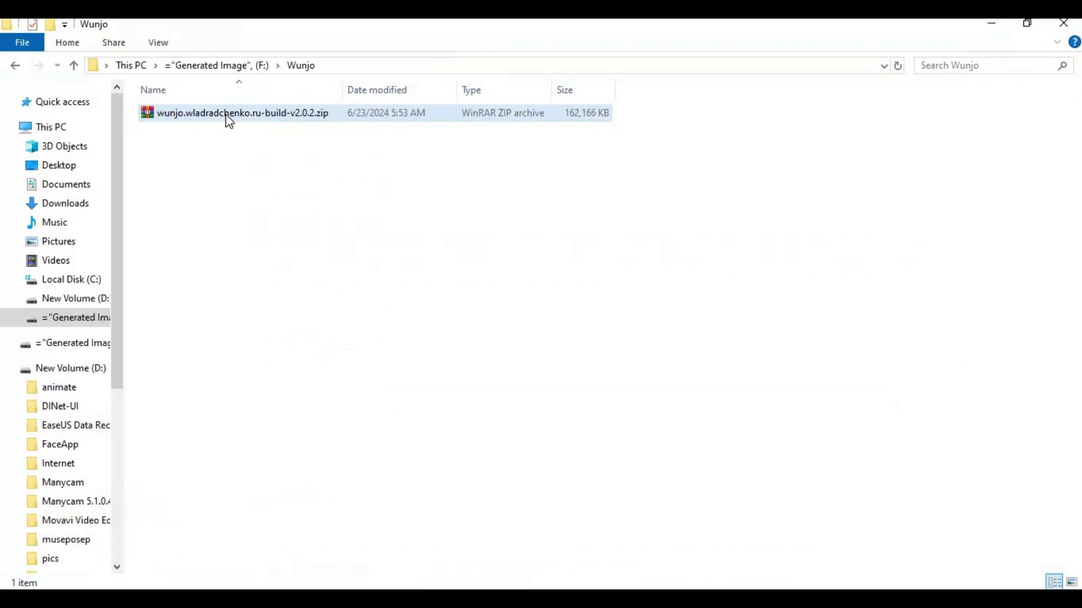
- In File Explorer, extract the build-v2.0.2 ZIP archive inside the Wunjo folder and open the extracted project folder
{"action": "right_click", "coordinate": [227, 115]}
{"action": "left_click", "coordinate": [313, 215]}
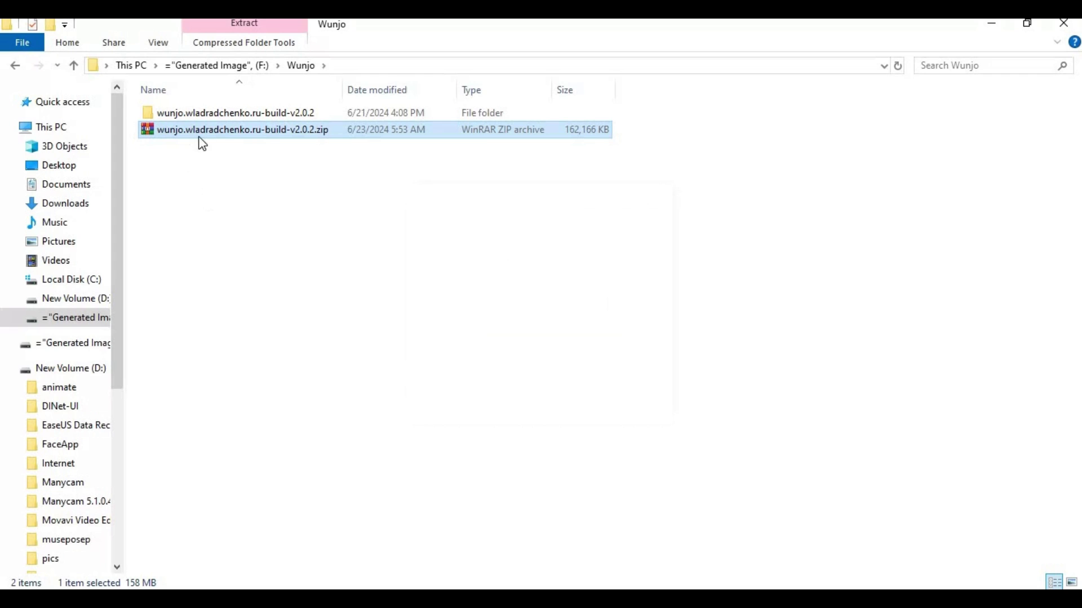
{"action": "double_click", "coordinate": [212, 113]}
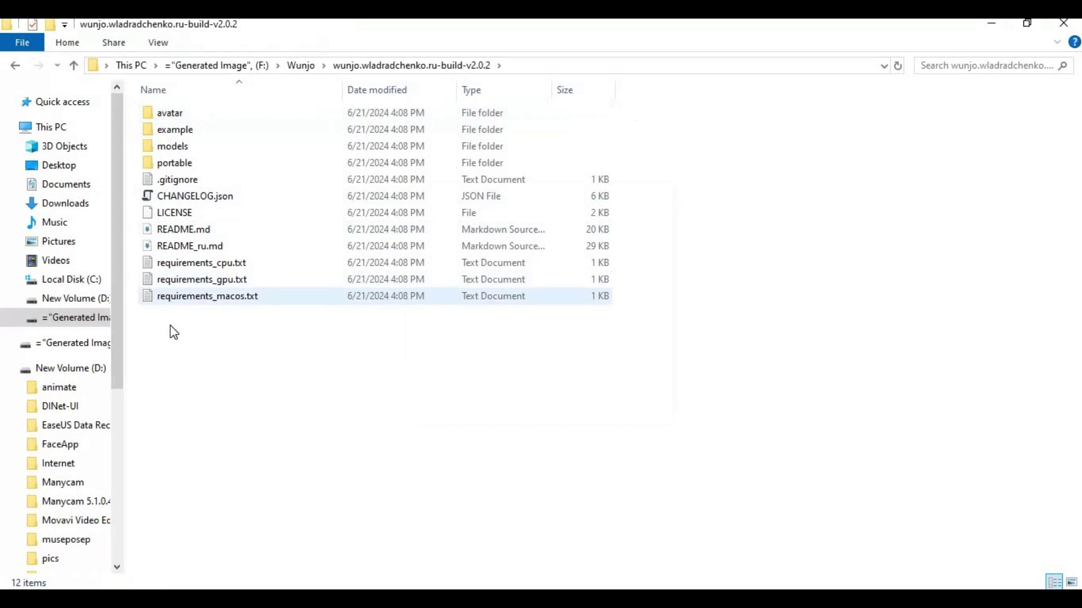
- Launch a command prompt (cmd) directly in the extracted build-v2.0.2 project folder
{"action": "left_click", "coordinate": [527, 66]}
{"action": "type", "text": "cmd"}
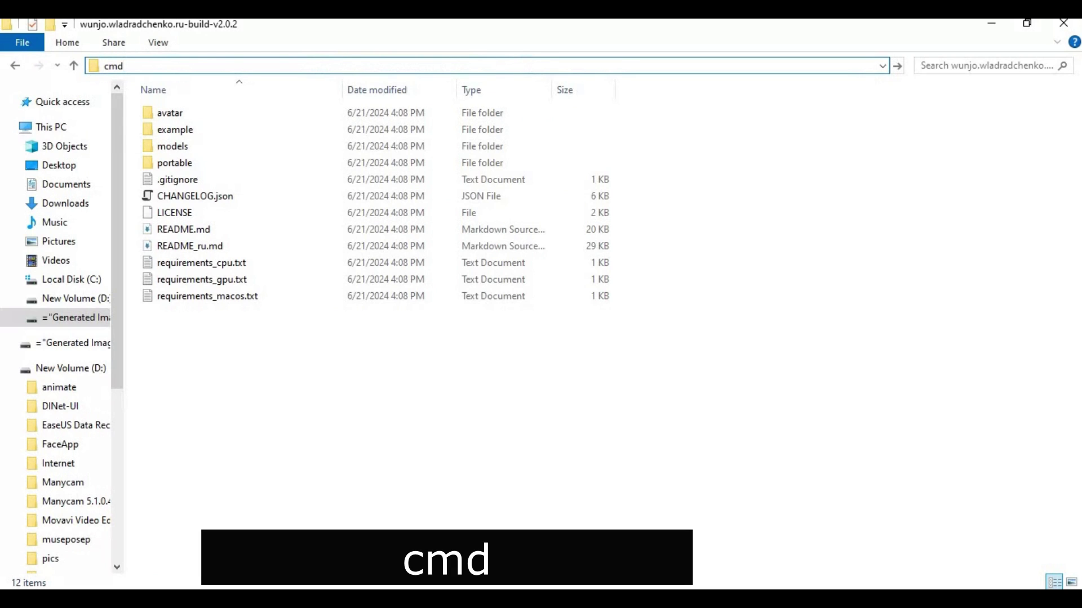
{"action": "key", "text": "Return"}
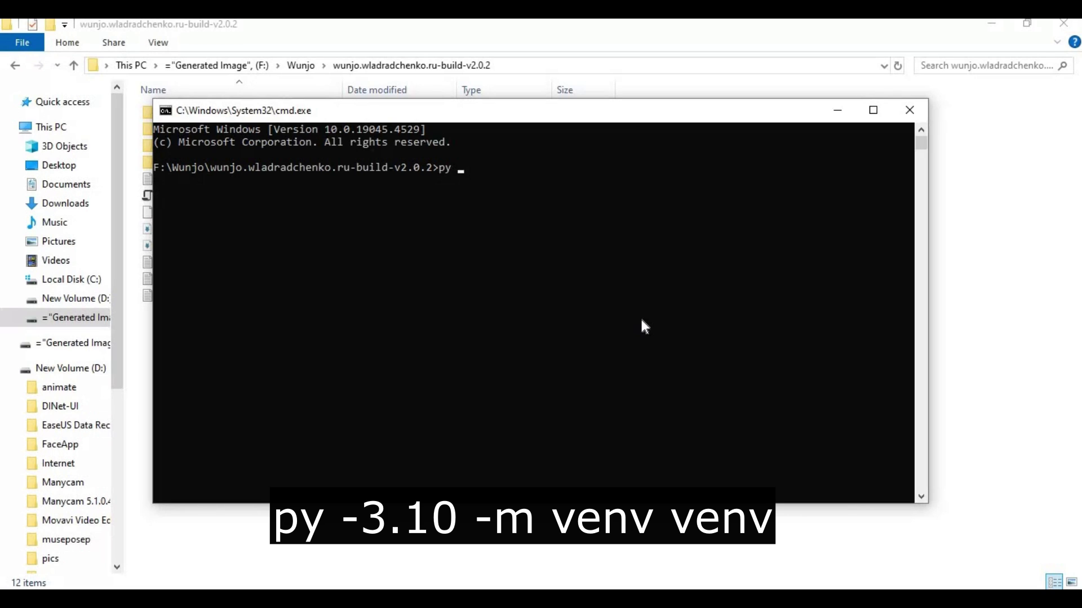
- Create a Python 3.10 virtual environment named venv by running "py -3.10 -m venv venv"
{"action": "type", "text": ".10 -"}
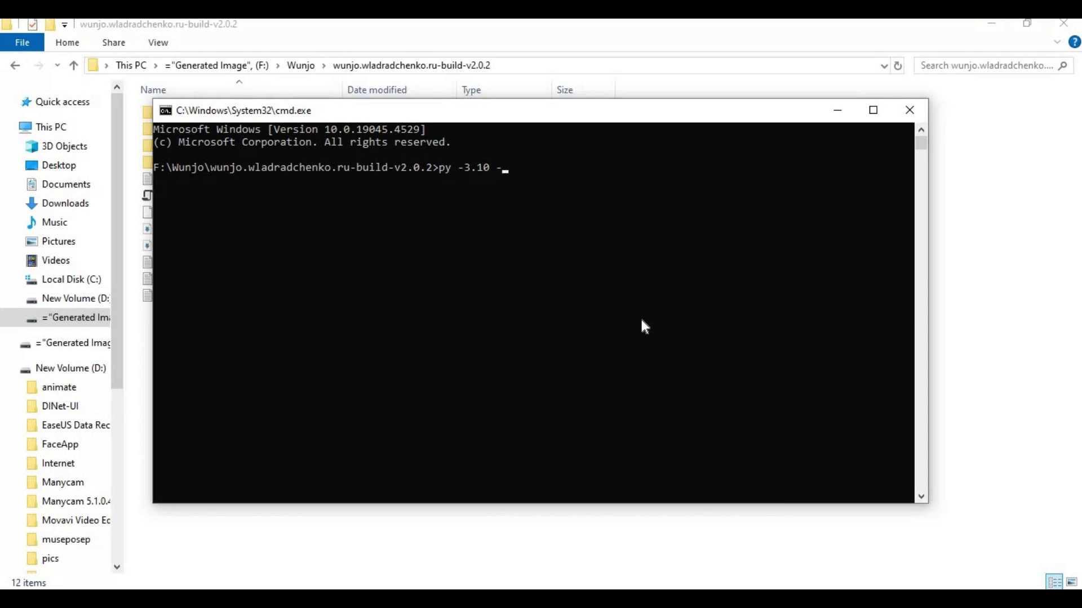
{"action": "type", "text": "m pytho"}
{"action": "type", "text": "ven"}
{"action": "type", "text": "v ve"}
{"action": "type", "text": "nv"}
{"action": "key", "text": "Return"}
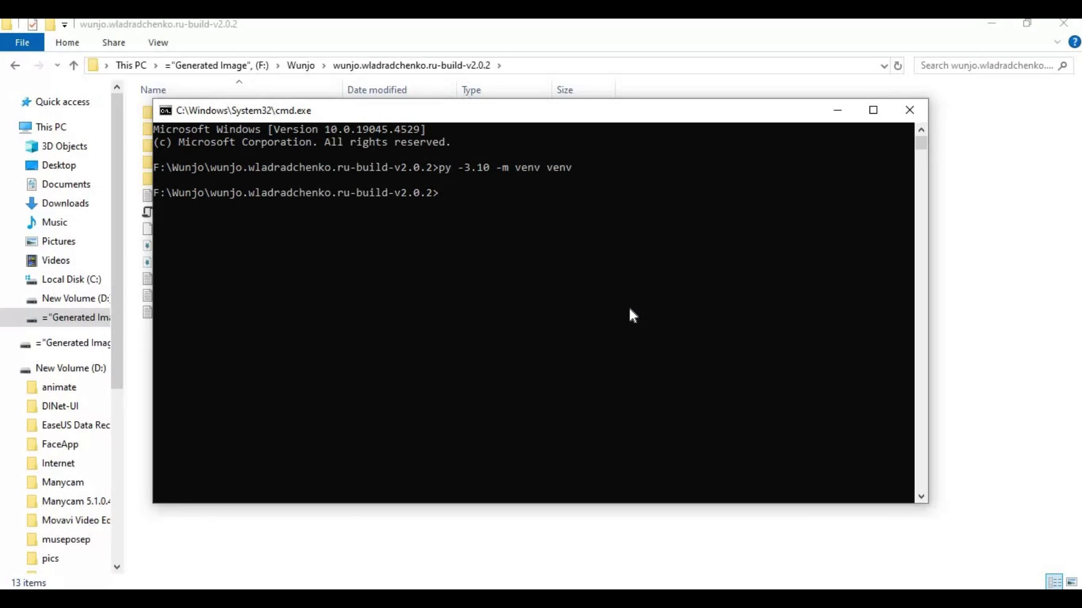
- Try to activate the virtual environment with the command "venv scripts activate"
{"action": "type", "text": "e"}
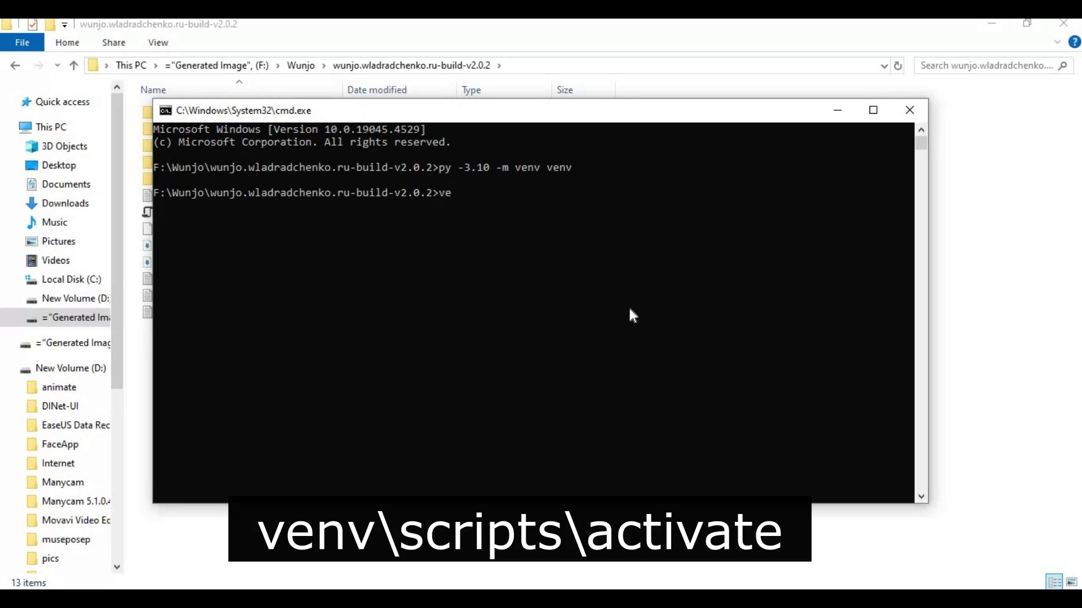
{"action": "type", "text": "nv scripts a"}
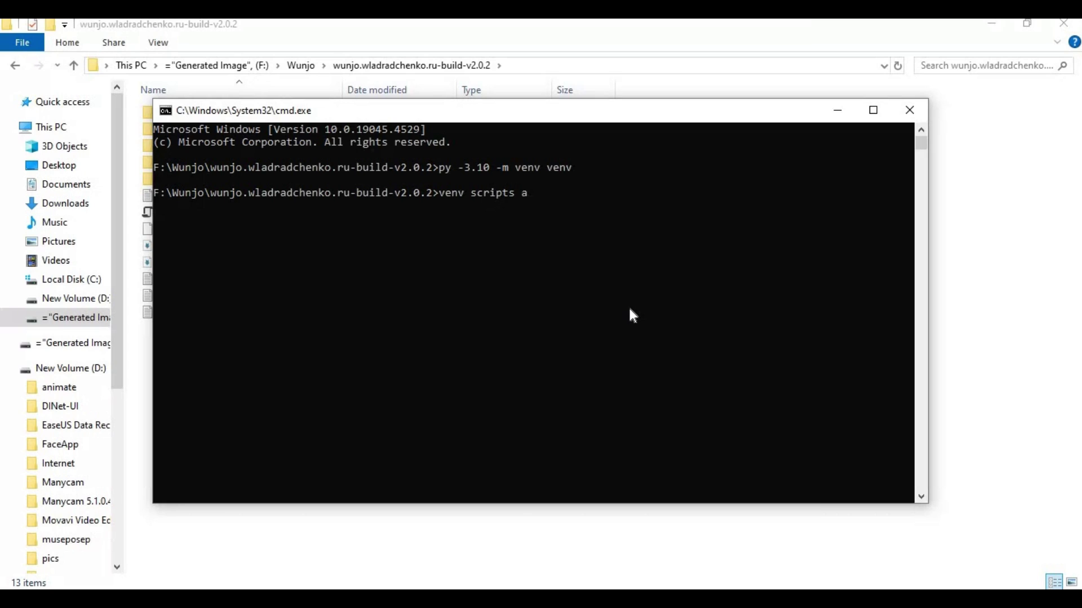
{"action": "type", "text": "ctivate"}
{"action": "key", "text": "Return"}
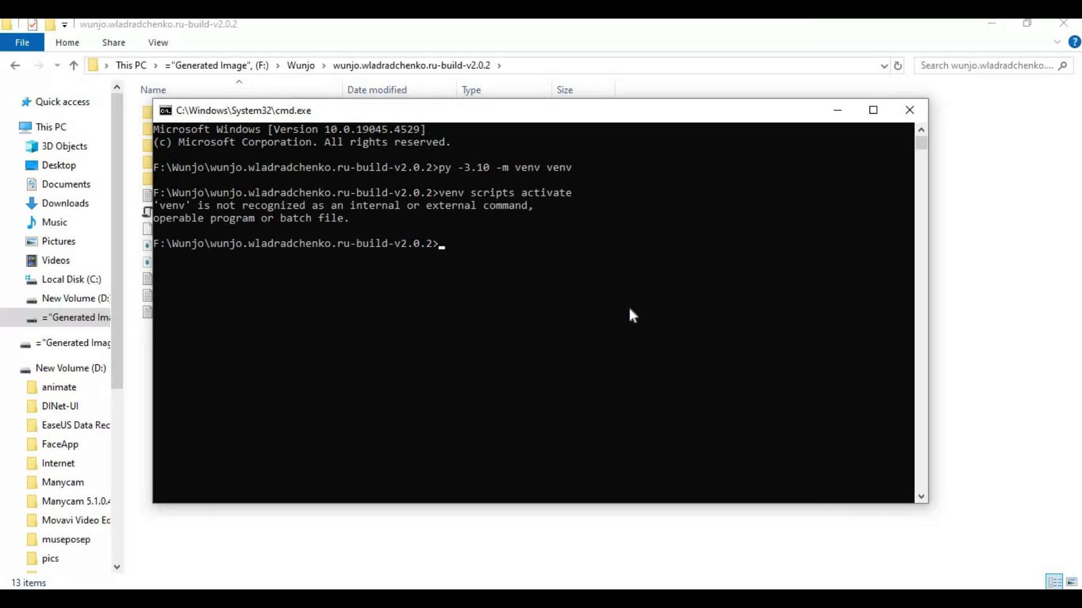
- Activate the virtual environment by running "venv\scripts\activate" and check for the (venv) prefix on the prompt
{"action": "type", "text": "venv\\scripts\\activate"}
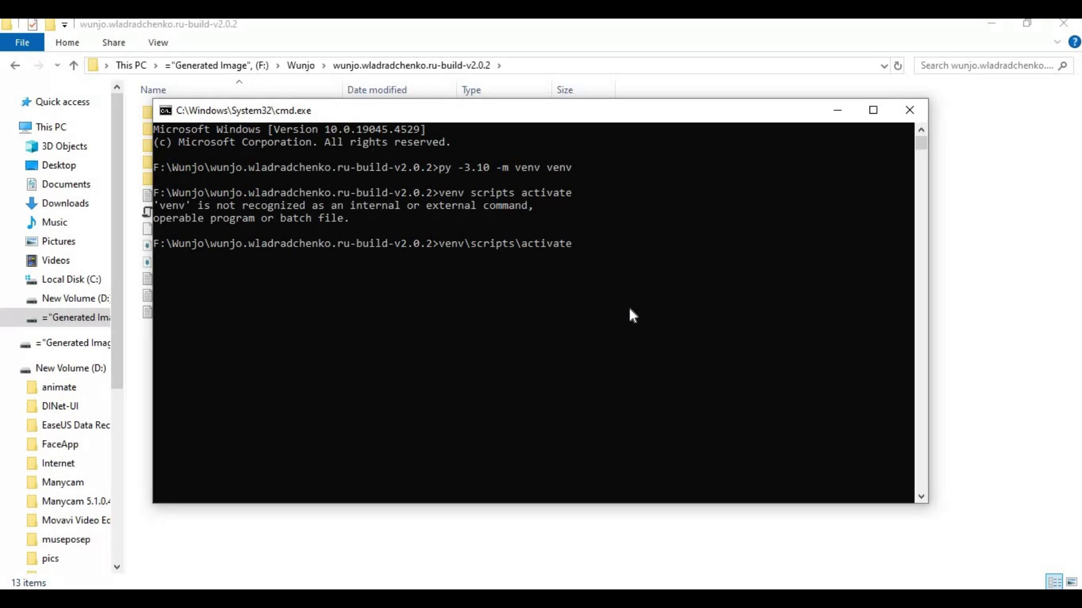
{"action": "key", "text": "Return"}
{"action": "left_click_drag", "start_coordinate": [203, 269], "coordinate": [149, 269]}
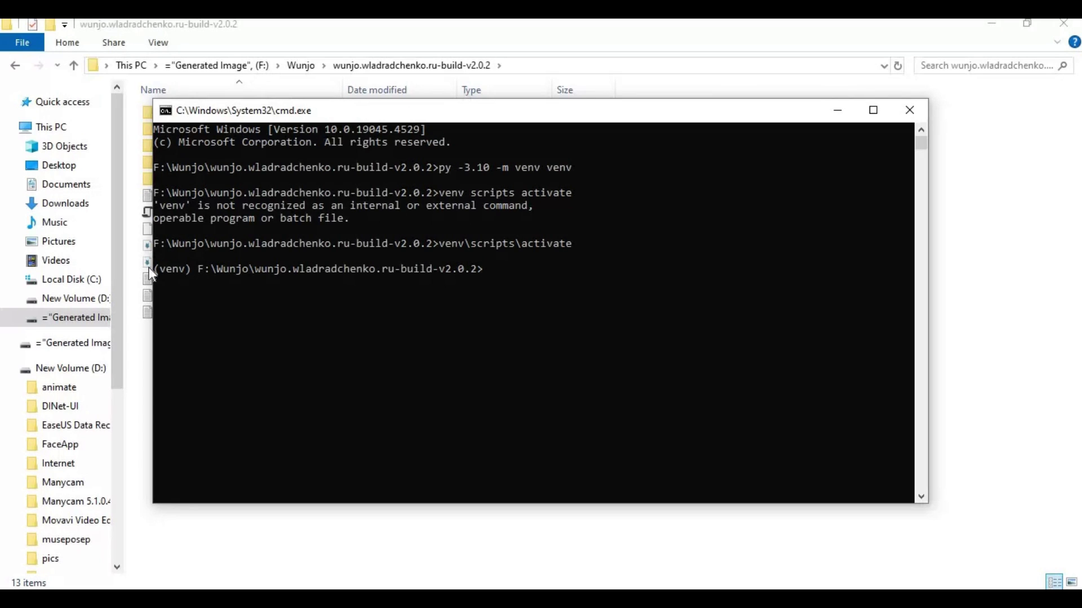
{"action": "left_click", "coordinate": [490, 272]}
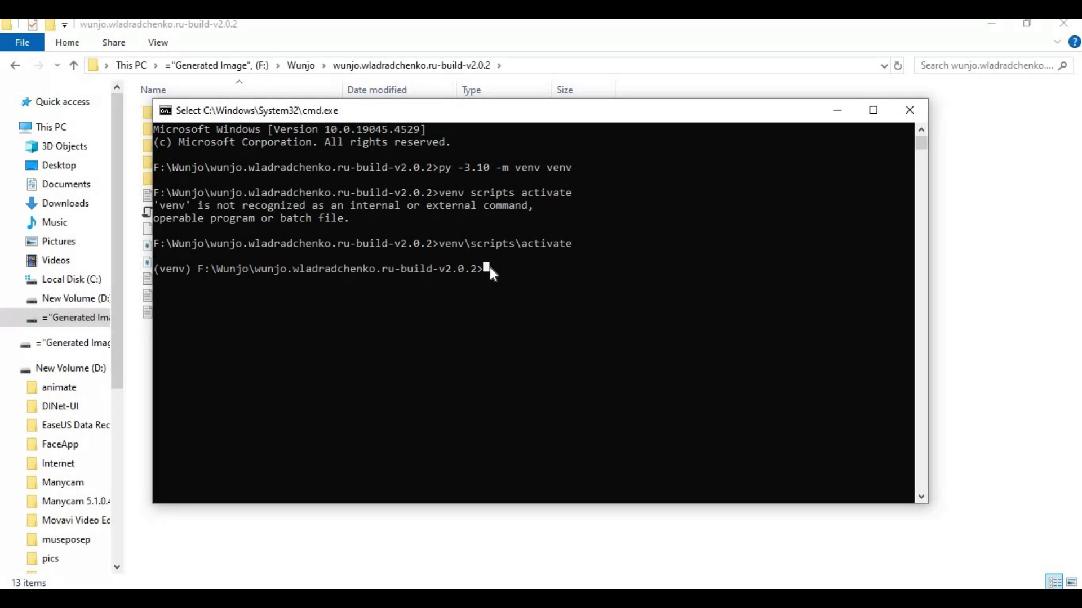
- Copy the name of the requirements_gpu.txt file, without its extension, from the project folder
{"action": "left_click", "coordinate": [140, 360]}
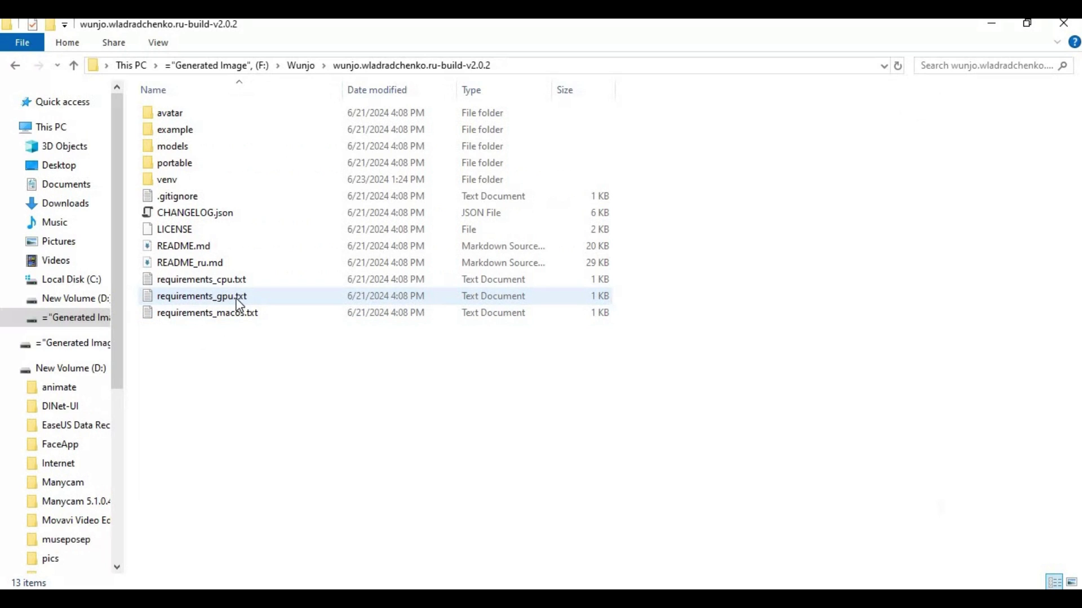
{"action": "left_click", "coordinate": [213, 305]}
{"action": "left_click", "coordinate": [208, 298]}
{"action": "right_click", "coordinate": [209, 298]}
{"action": "left_click", "coordinate": [259, 348]}
- Return to the command prompt and run "pip install -r requirements_gpu.txt" in the activated environment
{"action": "key", "text": "alt+Tab"}
{"action": "type", "text": "pip install "}
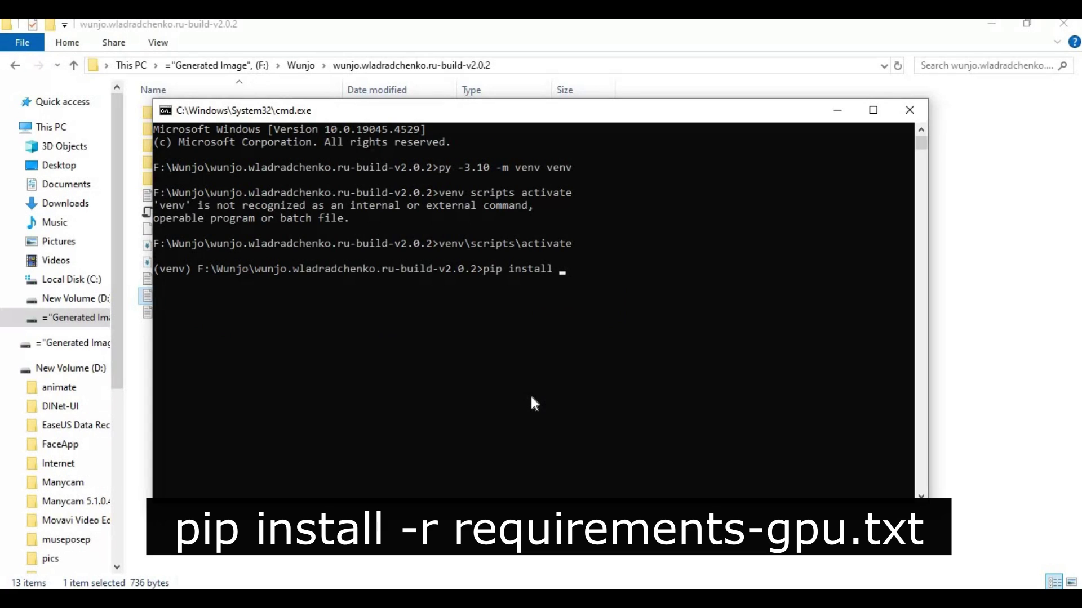
{"action": "type", "text": "-r requirements_gpu"}
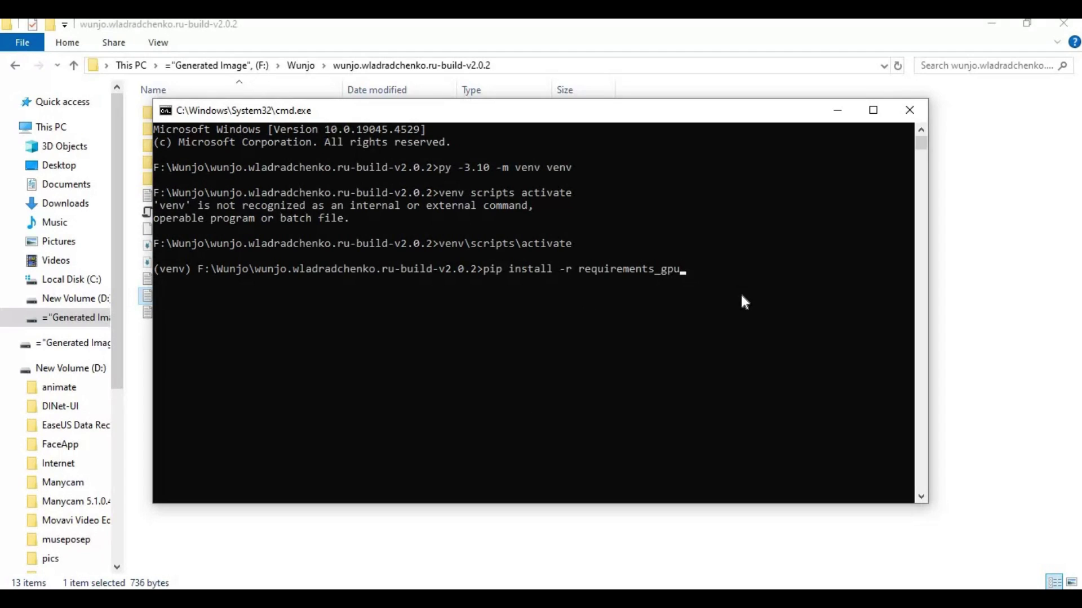
{"action": "type", "text": ".txt"}
{"action": "left_click", "coordinate": [352, 527]}
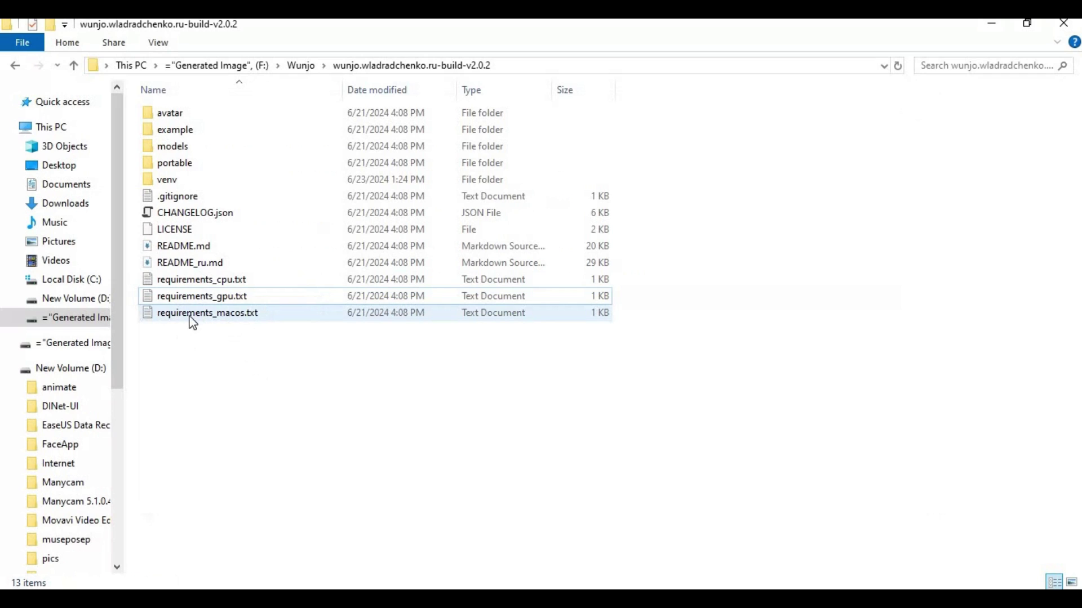
{"action": "left_click", "coordinate": [162, 315]}
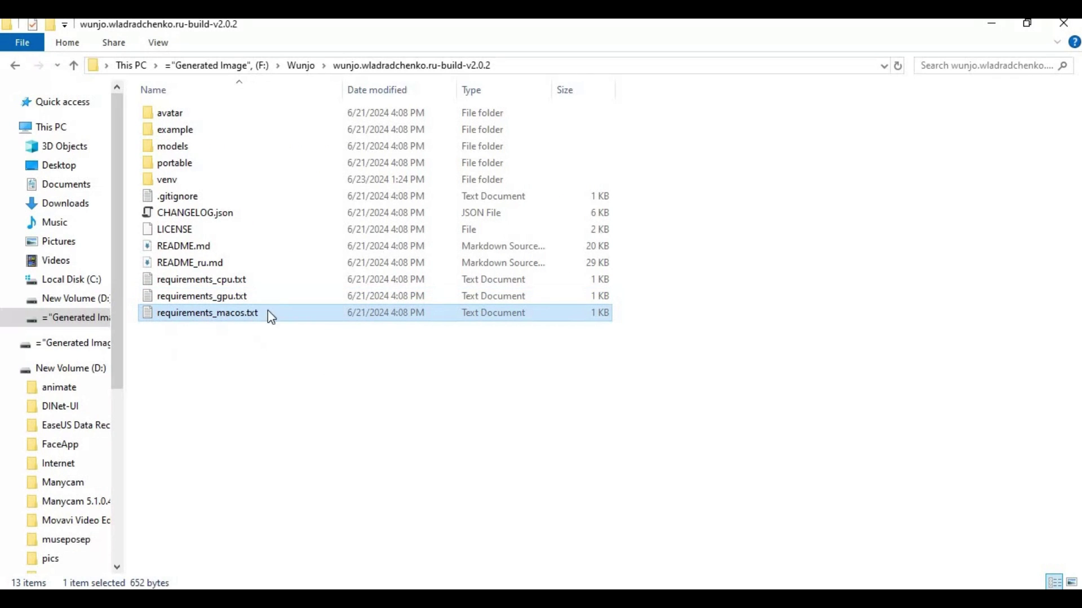
{"action": "left_click", "coordinate": [483, 600]}
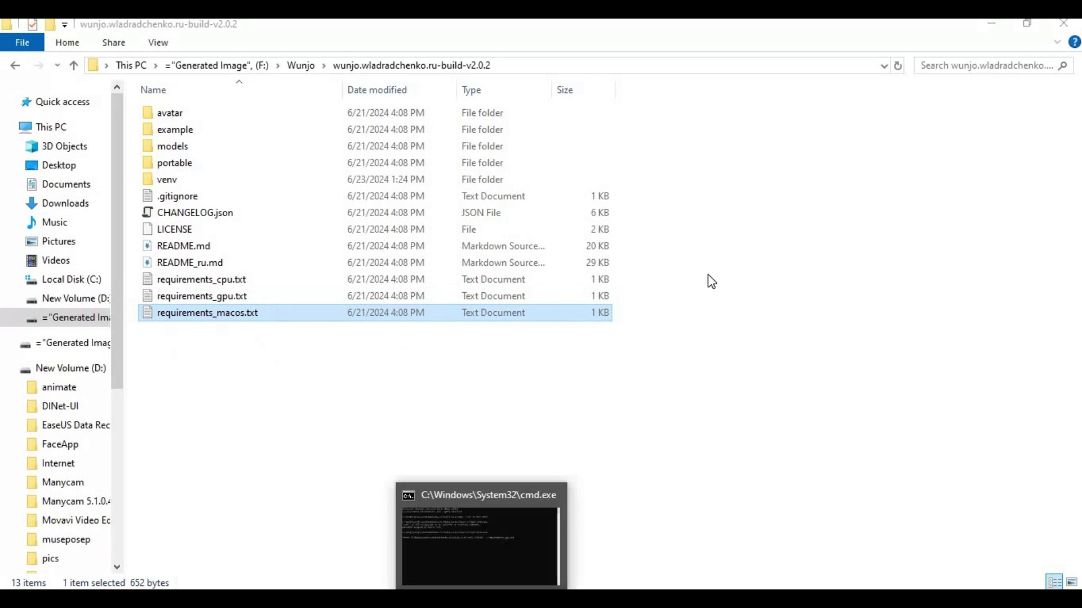
{"action": "key", "text": "Return"}
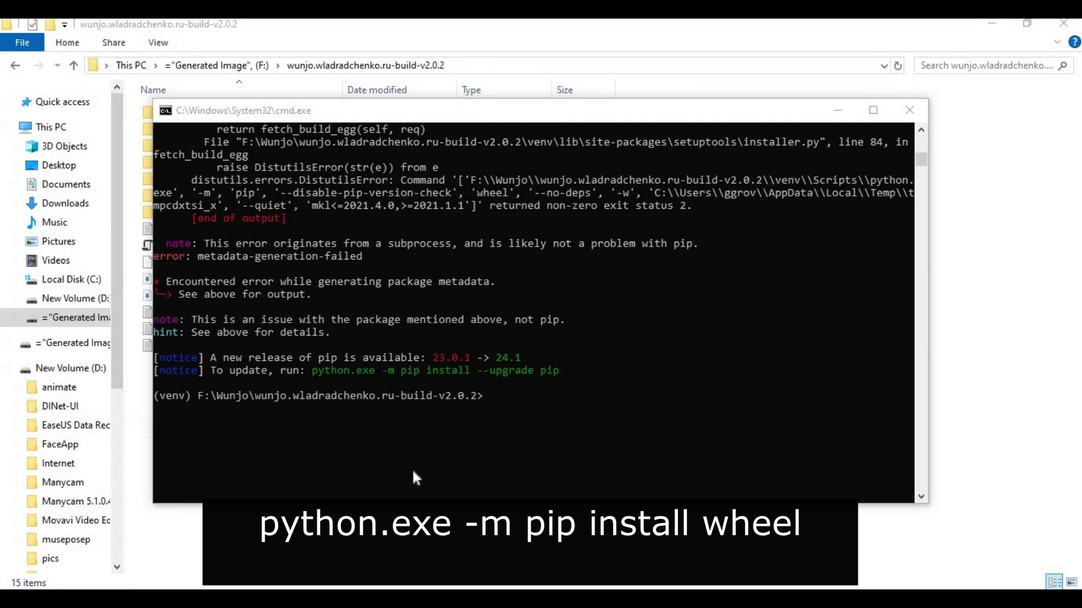
- Install the wheel package by running "python.exe -m pip install wheel" in the virtual environment
{"action": "left_click", "coordinate": [523, 416]}
{"action": "key", "text": "ctrl+v"}
{"action": "key", "text": "Return"}
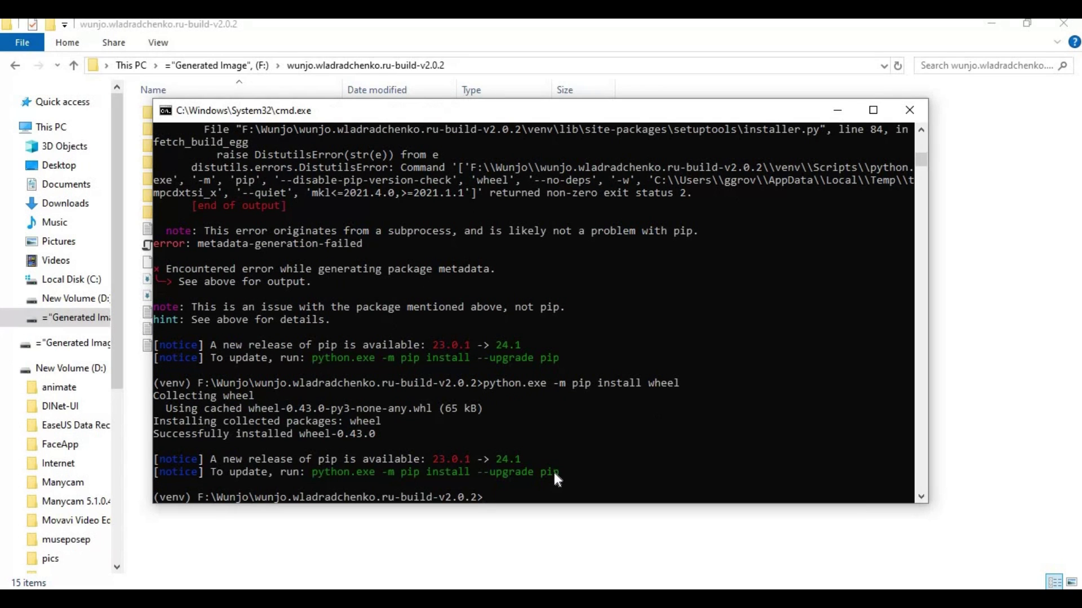
- Copy the suggested pip update command from the output and run "python.exe -m pip install --upgrade pip"
{"action": "left_click_drag", "start_coordinate": [562, 472], "coordinate": [310, 473]}
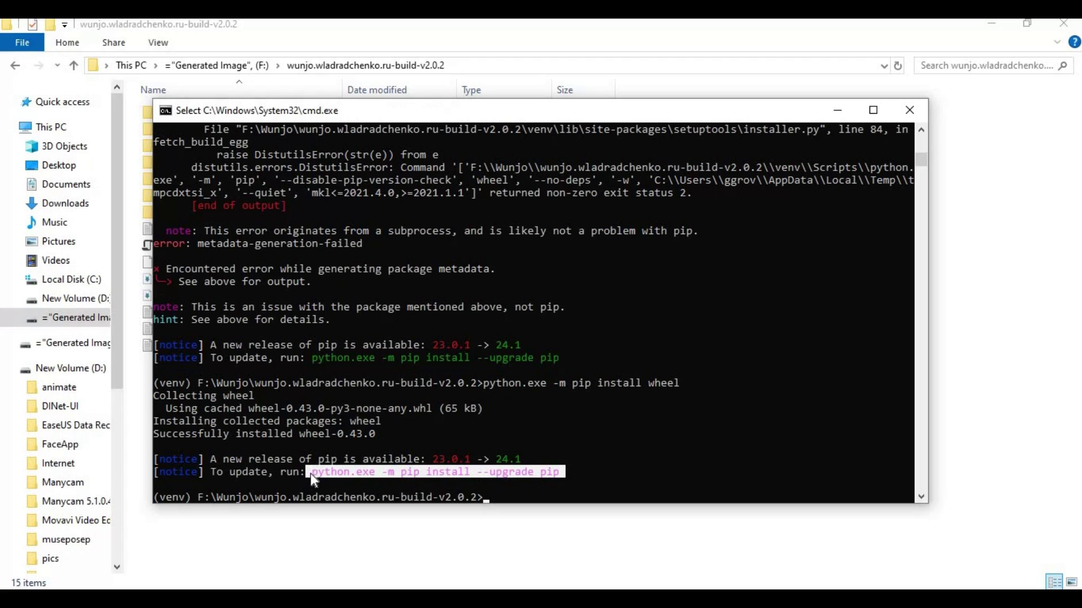
{"action": "right_click", "coordinate": [349, 475]}
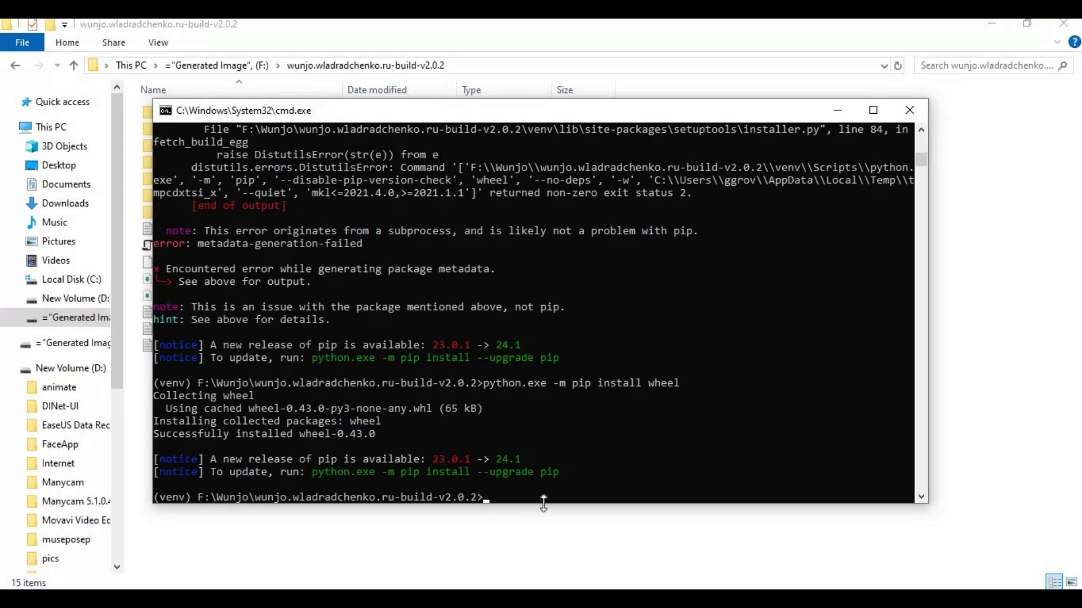
{"action": "key", "text": "ctrl+v"}
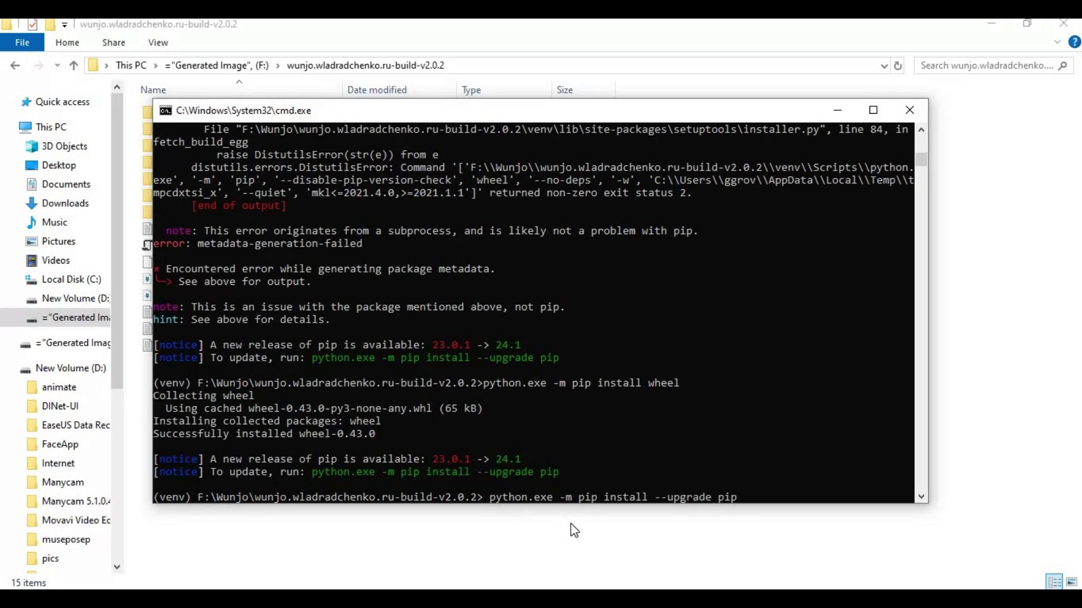
{"action": "key", "text": "Return"}
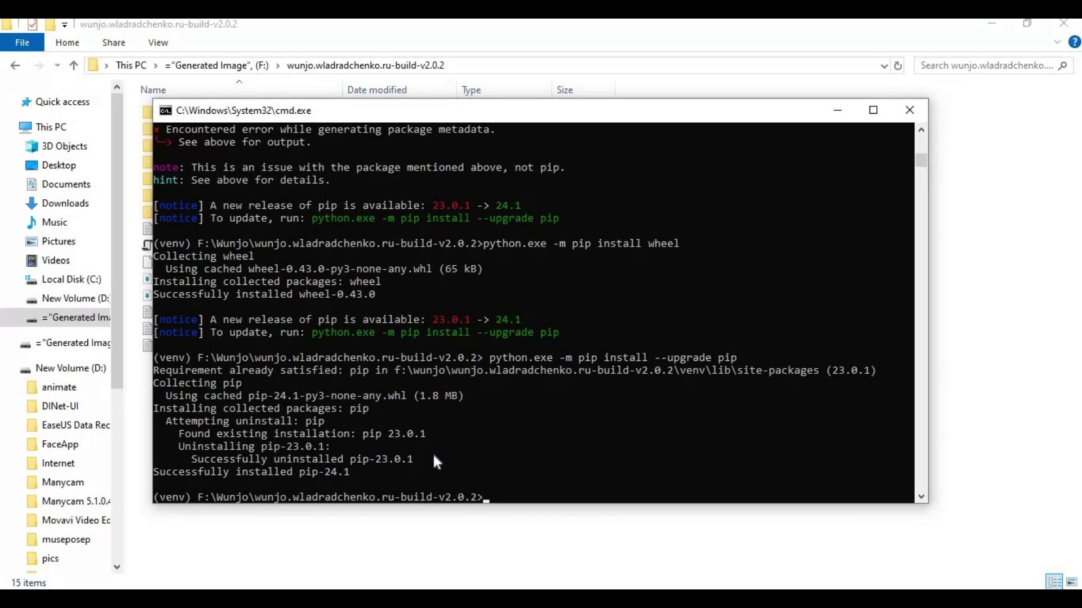
- Install the julius package with pip in the activated virtual environment and recall the earlier wheel install command at the prompt
{"action": "right_click", "coordinate": [546, 489]}
{"action": "key", "text": "Return"}
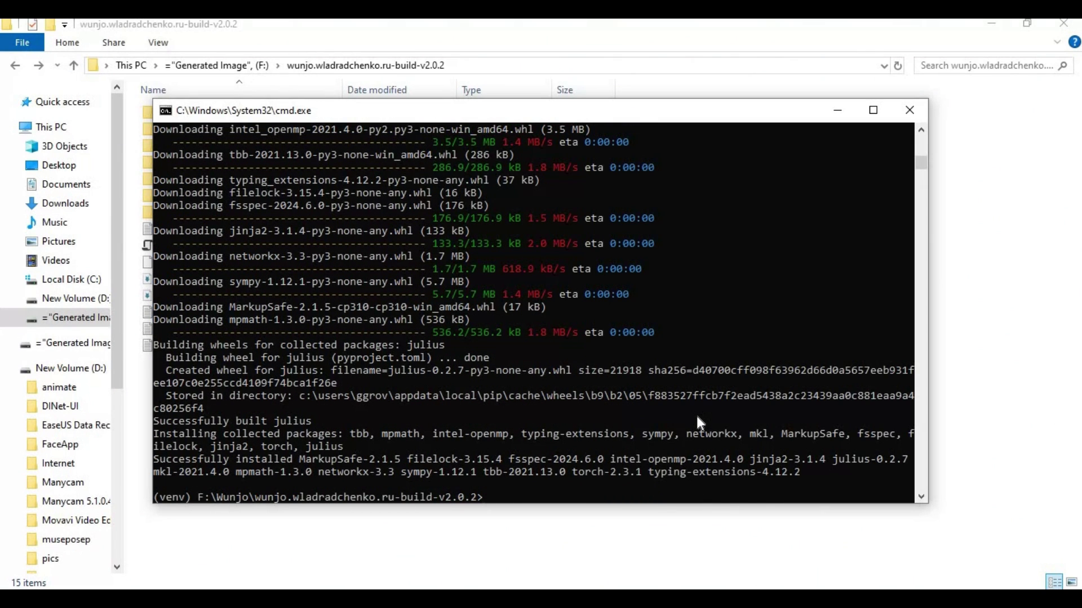
{"action": "key", "text": "Up"}
{"action": "key", "text": "Up"}
{"action": "key", "text": "Up"}
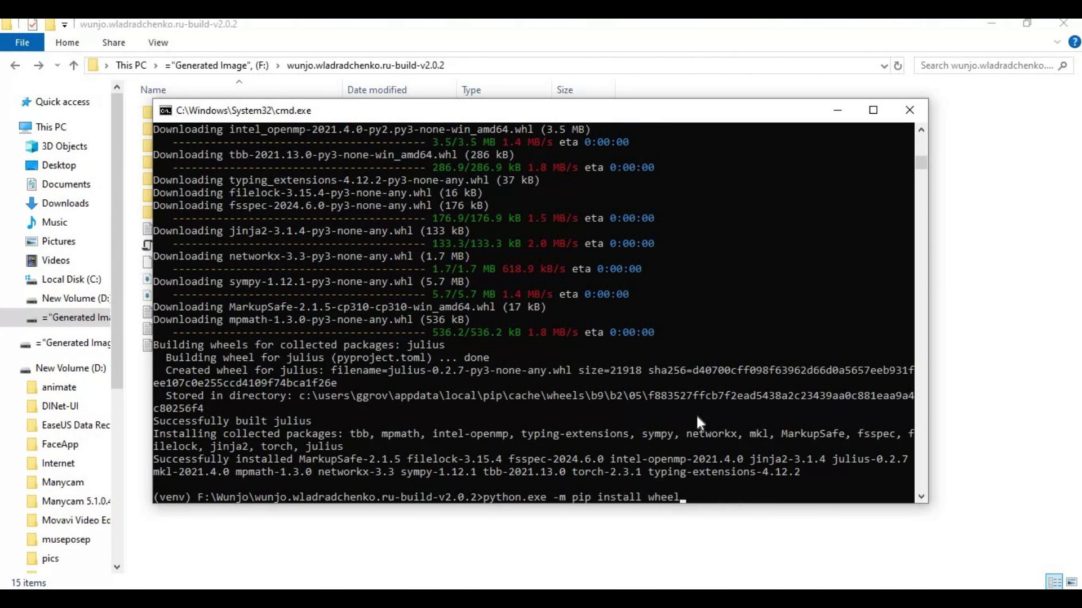
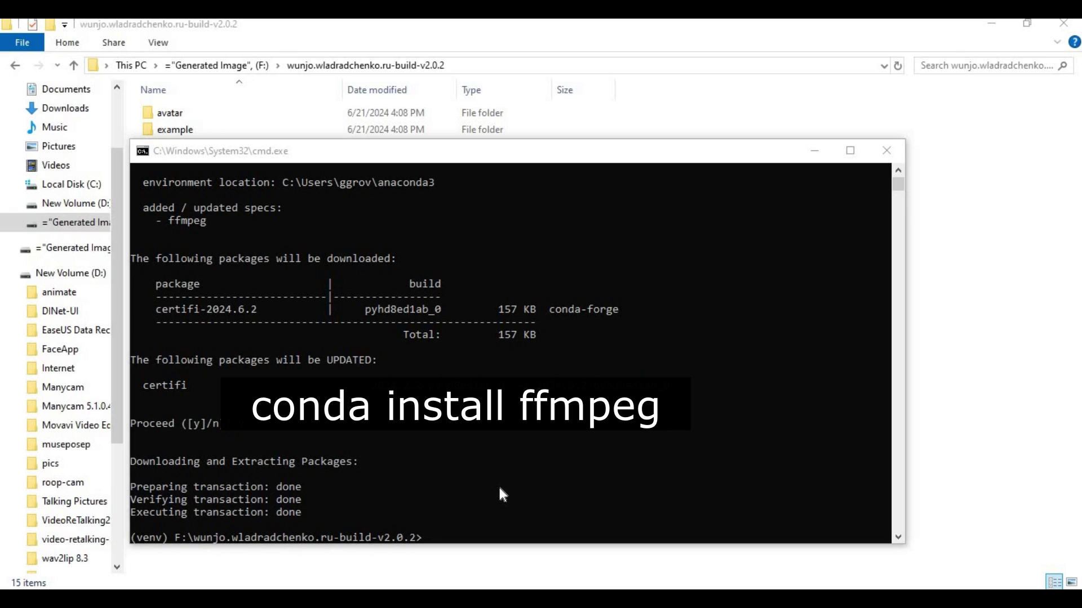
- Install FFmpeg by running "conda install ffmpeg" in the activated environment
{"action": "left_click", "coordinate": [499, 488]}
{"action": "type", "text": "conda install ffmpeg"}
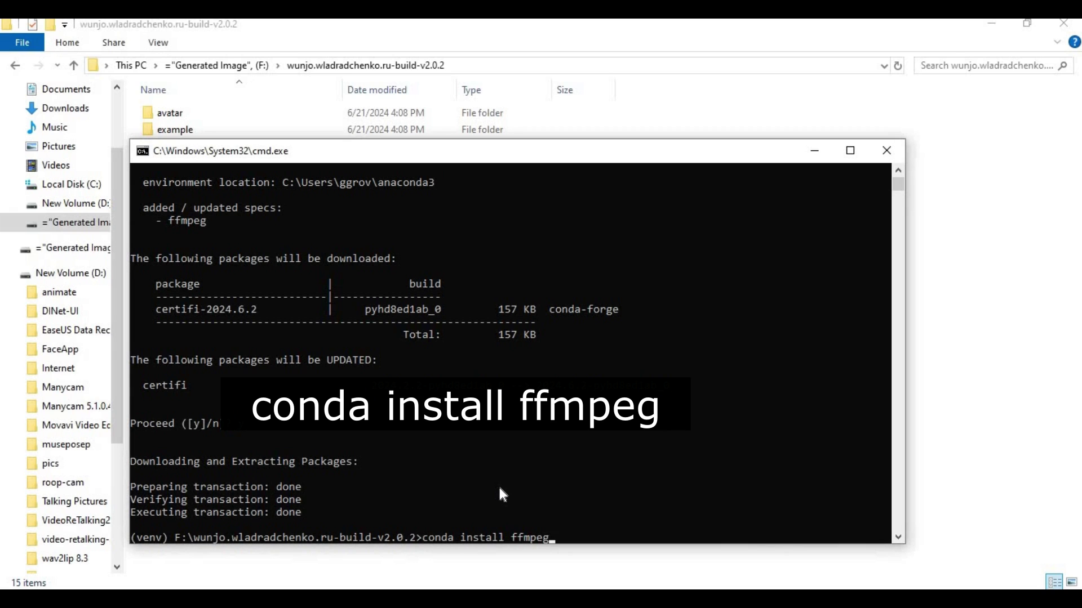
{"action": "left_click_drag", "start_coordinate": [555, 538], "coordinate": [405, 538]}
{"action": "right_click", "coordinate": [707, 498]}
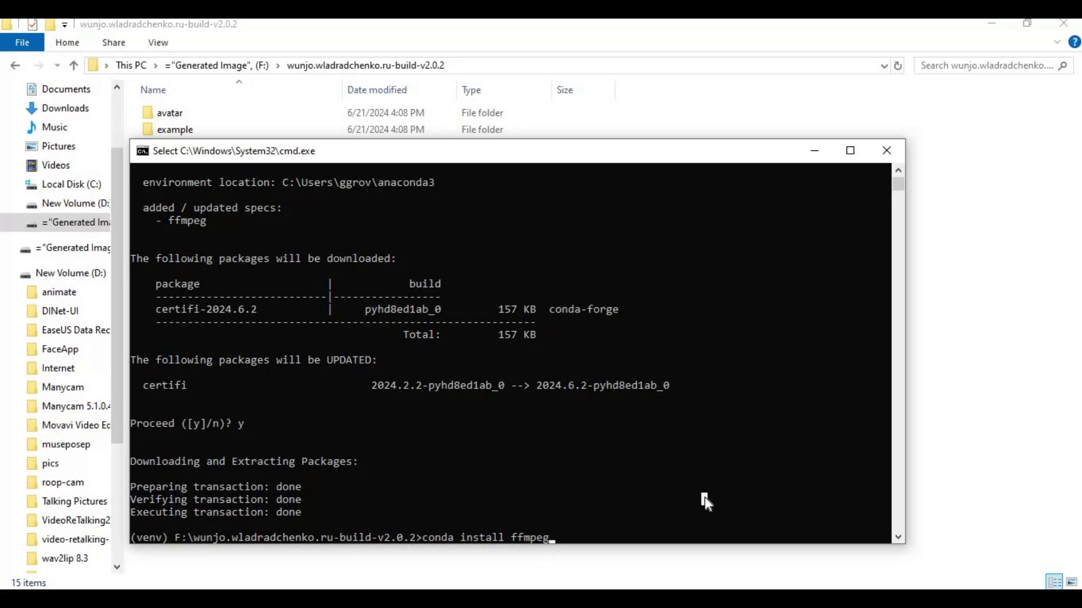
{"action": "key", "text": "Return"}
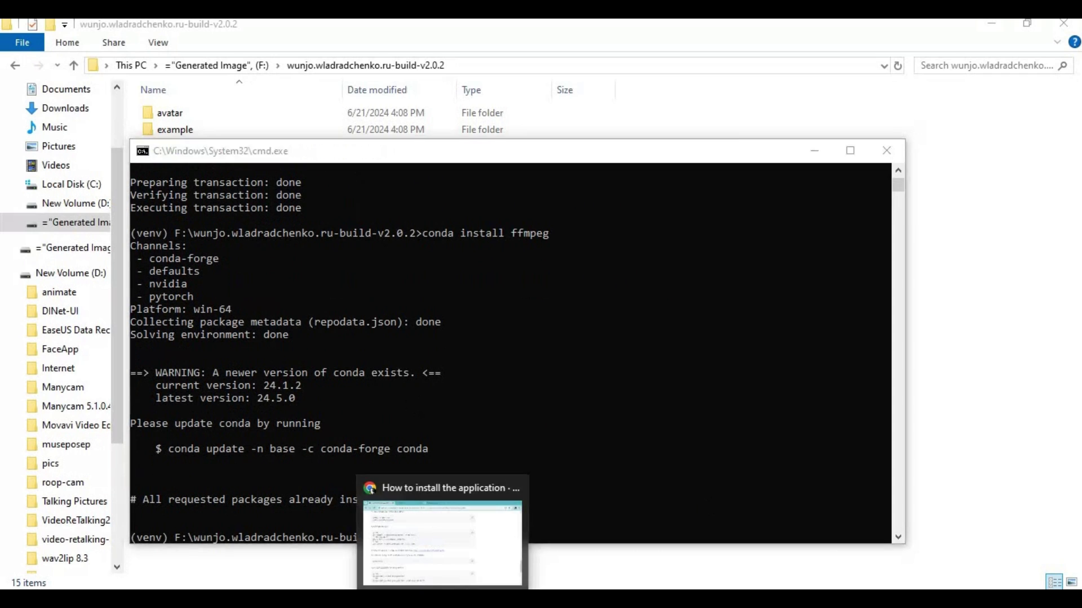
- Switch to the PyTorch website in the browser and copy the stable Windows pip install command for CUDA 11.8
{"action": "left_click", "coordinate": [442, 544]}
{"action": "left_click", "coordinate": [581, 31]}
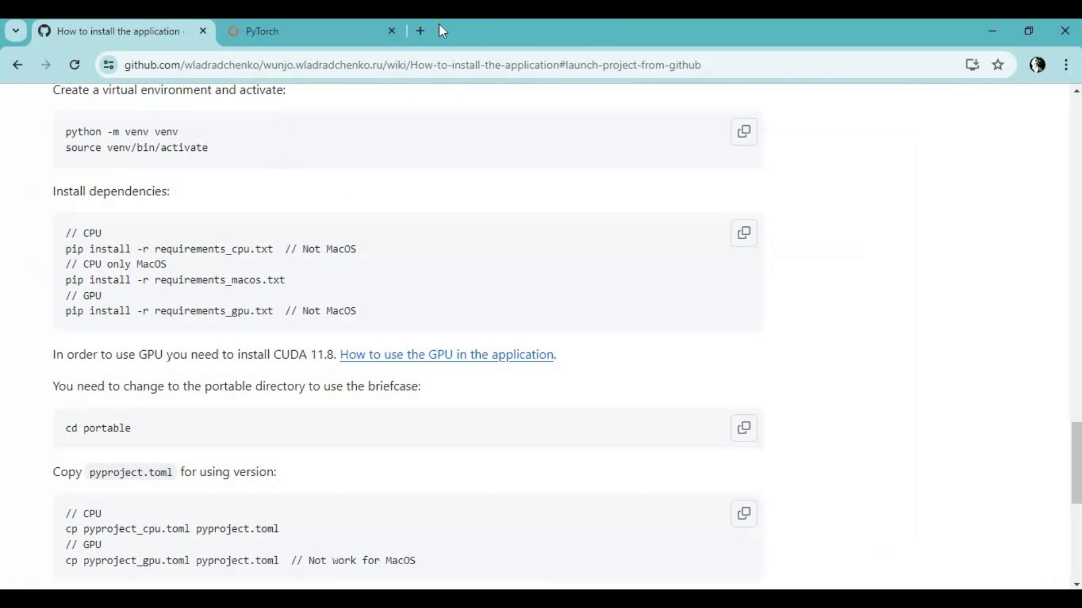
{"action": "left_click", "coordinate": [339, 31]}
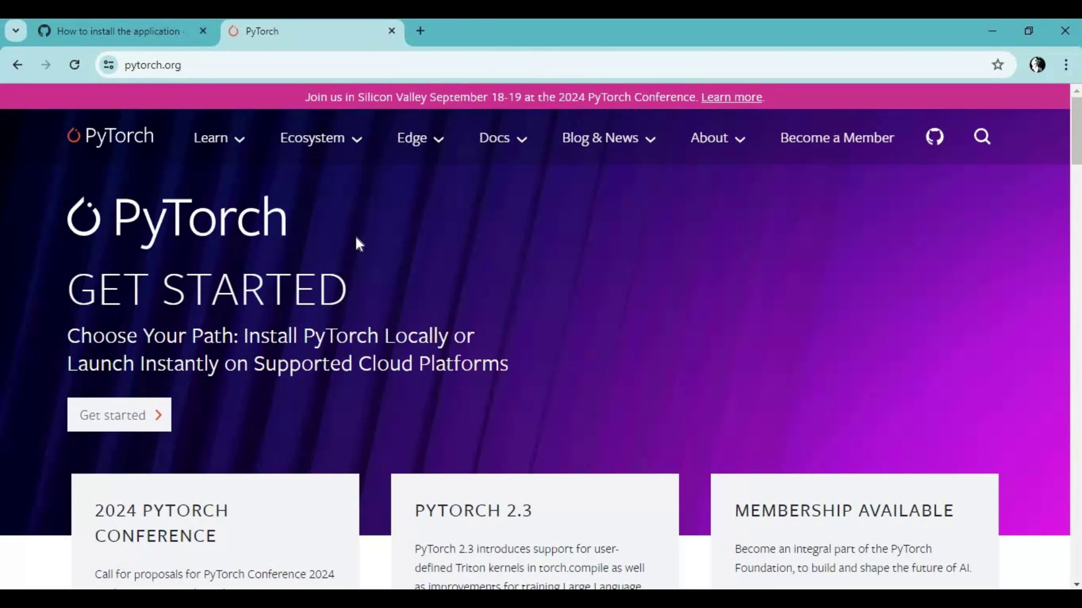
{"action": "scroll", "coordinate": [358, 243], "scroll_direction": "down", "scroll_amount": 15}
{"action": "scroll", "coordinate": [359, 244], "scroll_direction": "down", "scroll_amount": 1}
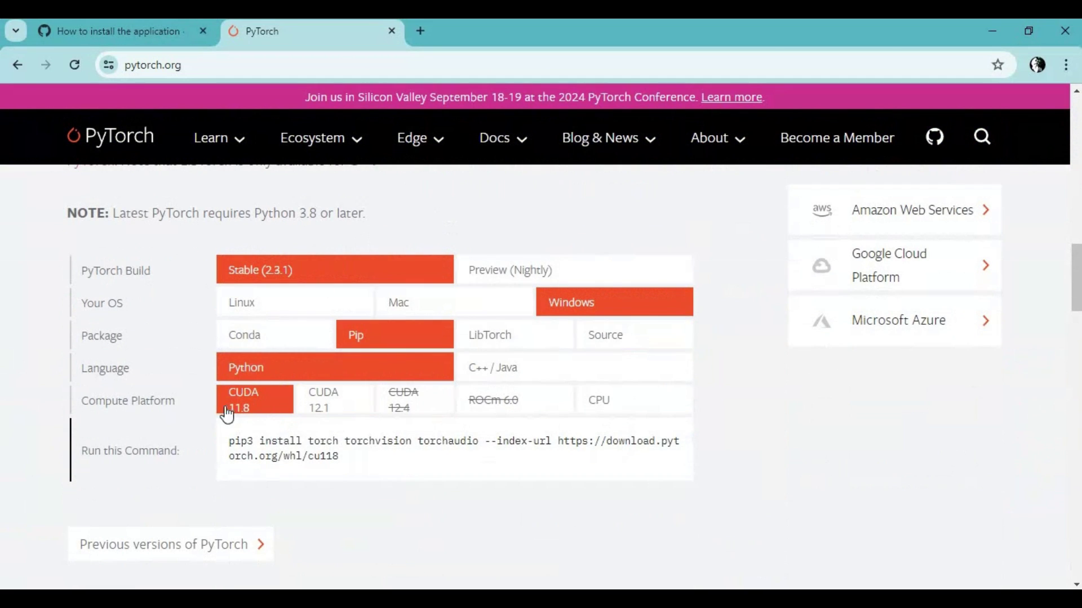
{"action": "left_click_drag", "start_coordinate": [338, 458], "coordinate": [228, 446]}
{"action": "key", "text": "ctrl+c"}
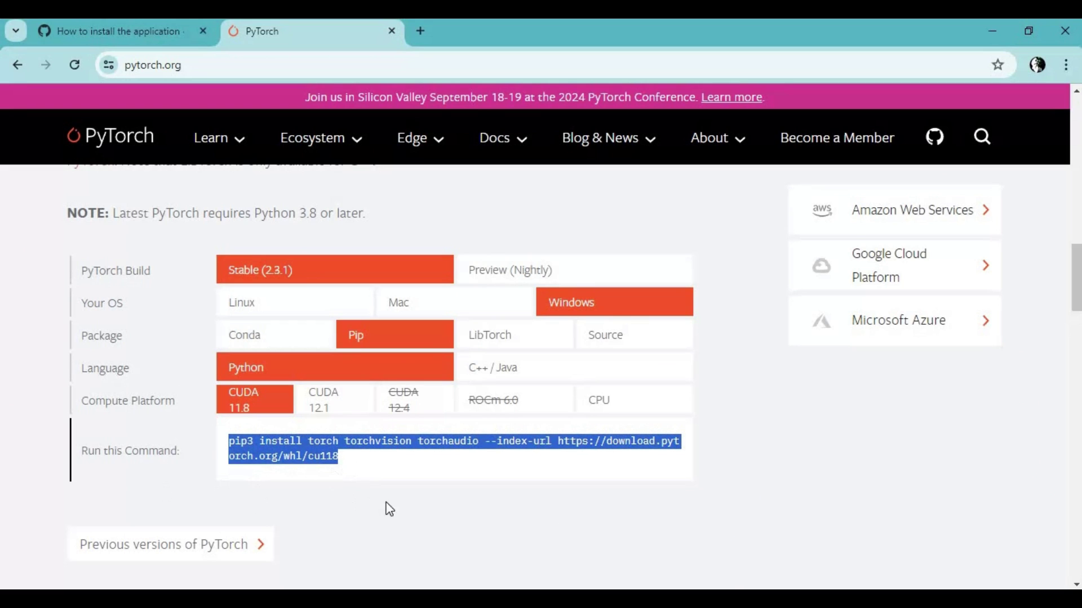
{"action": "key", "text": "alt+Tab"}
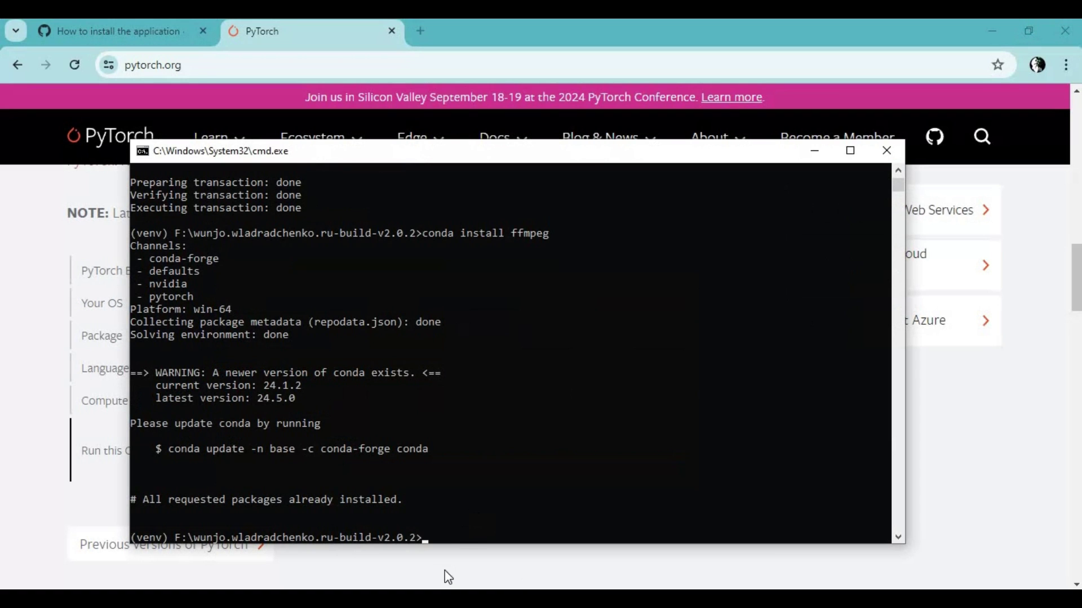
{"action": "right_click", "coordinate": [455, 534]}
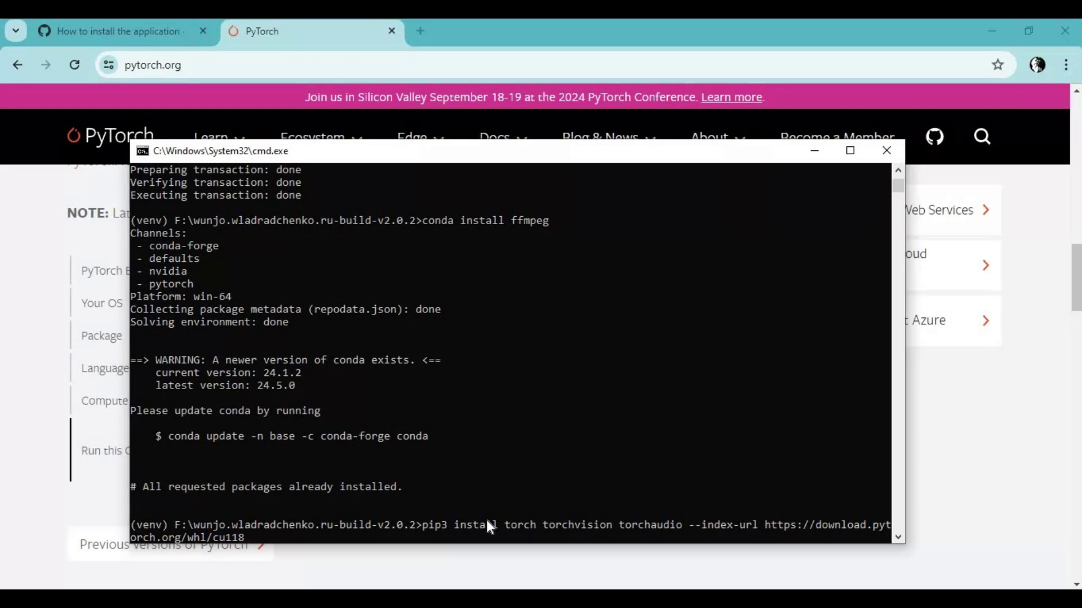
{"action": "key", "text": "Return"}
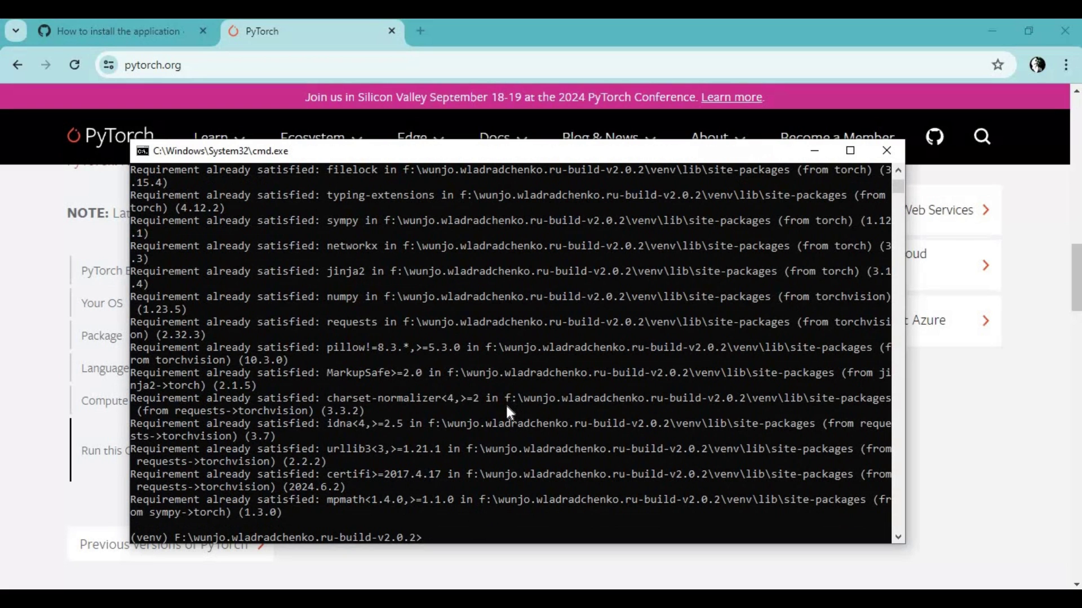
{"action": "scroll", "coordinate": [511, 407], "scroll_direction": "up", "scroll_amount": 3}
{"action": "scroll", "coordinate": [512, 412], "scroll_direction": "down", "scroll_amount": 5}
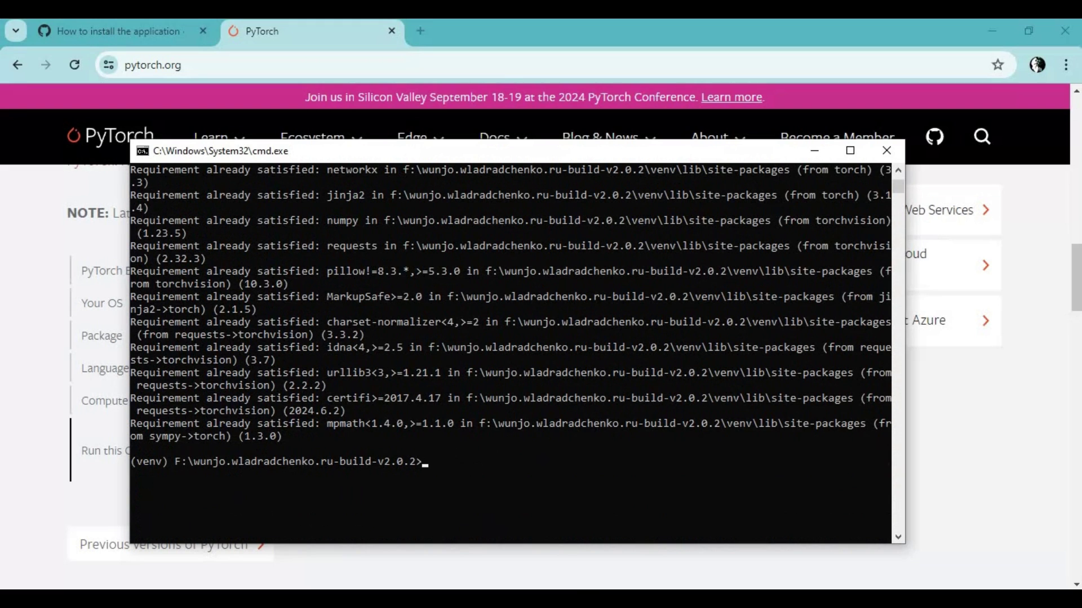
- Switch to File Explorer, open the project's portable folder and copy its full path
{"action": "mouse_move", "coordinate": [435, 576]}
{"action": "left_click", "coordinate": [414, 501]}
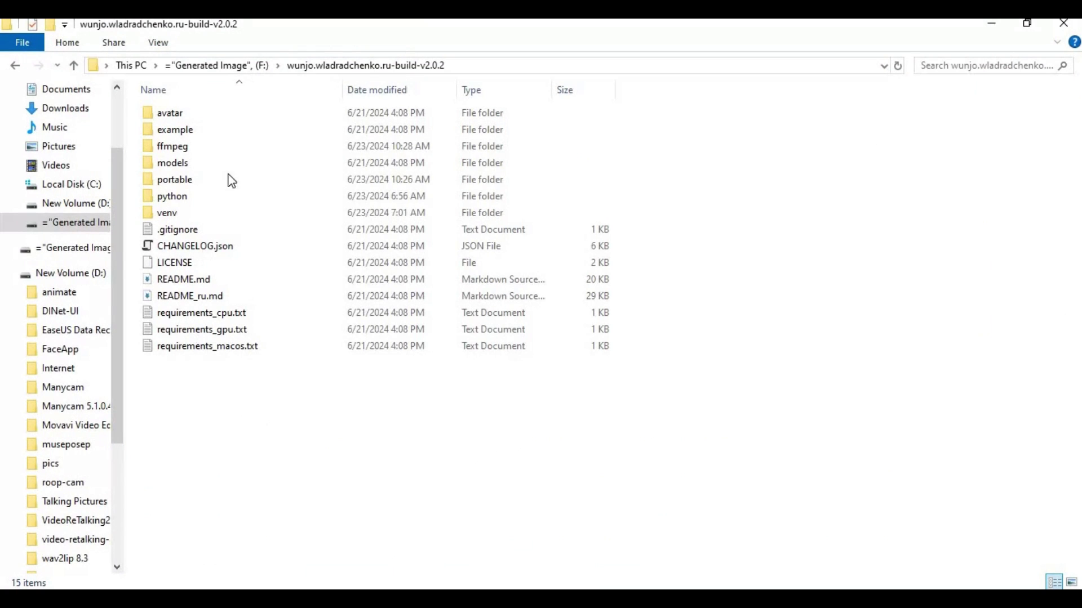
{"action": "double_click", "coordinate": [182, 188]}
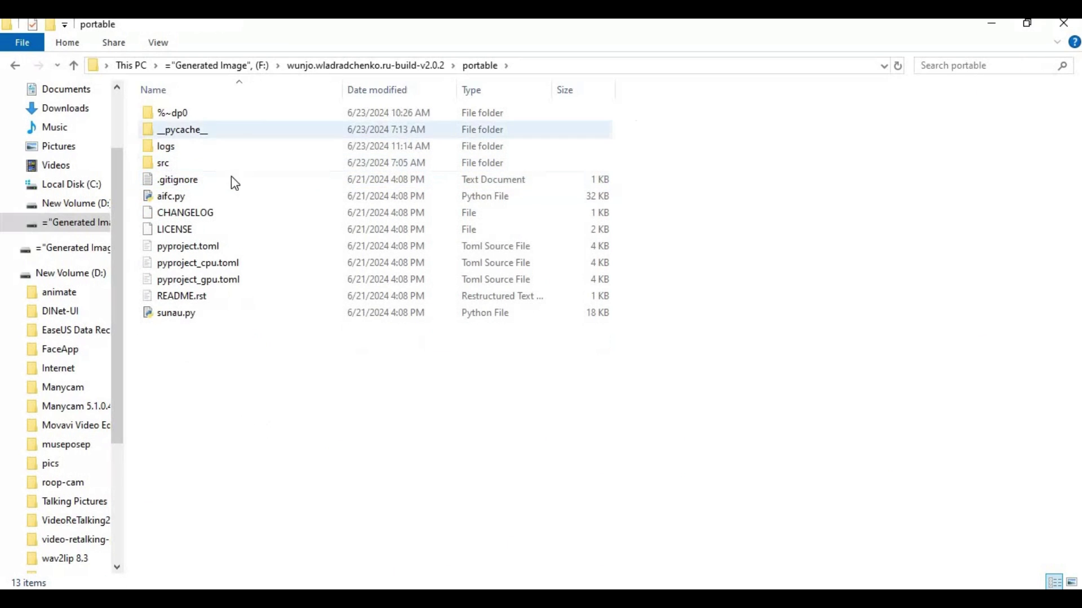
{"action": "left_click", "coordinate": [522, 66]}
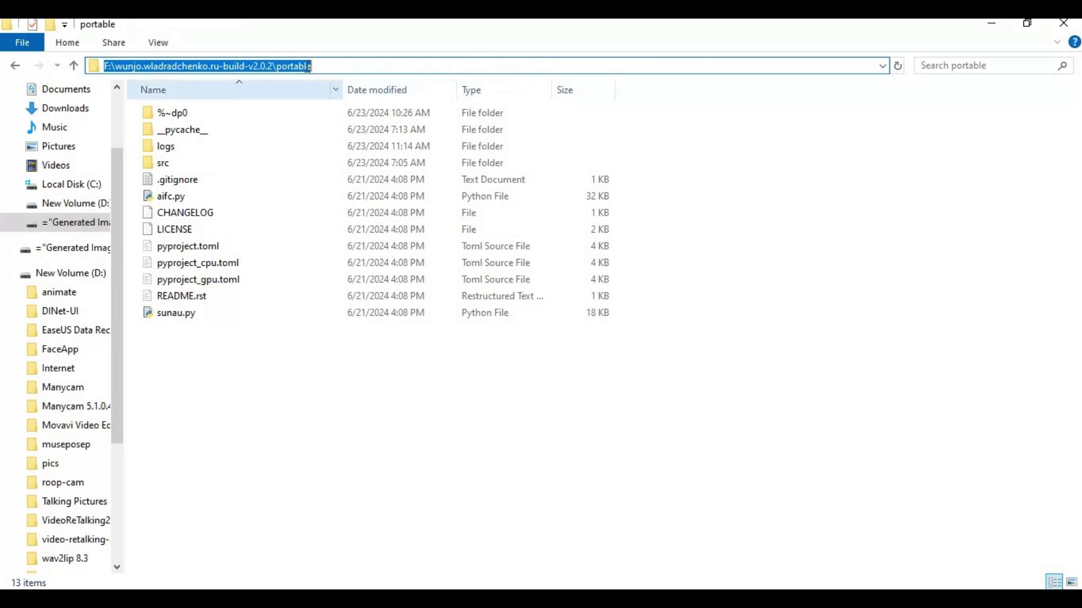
{"action": "right_click", "coordinate": [307, 66]}
{"action": "left_click", "coordinate": [358, 116]}
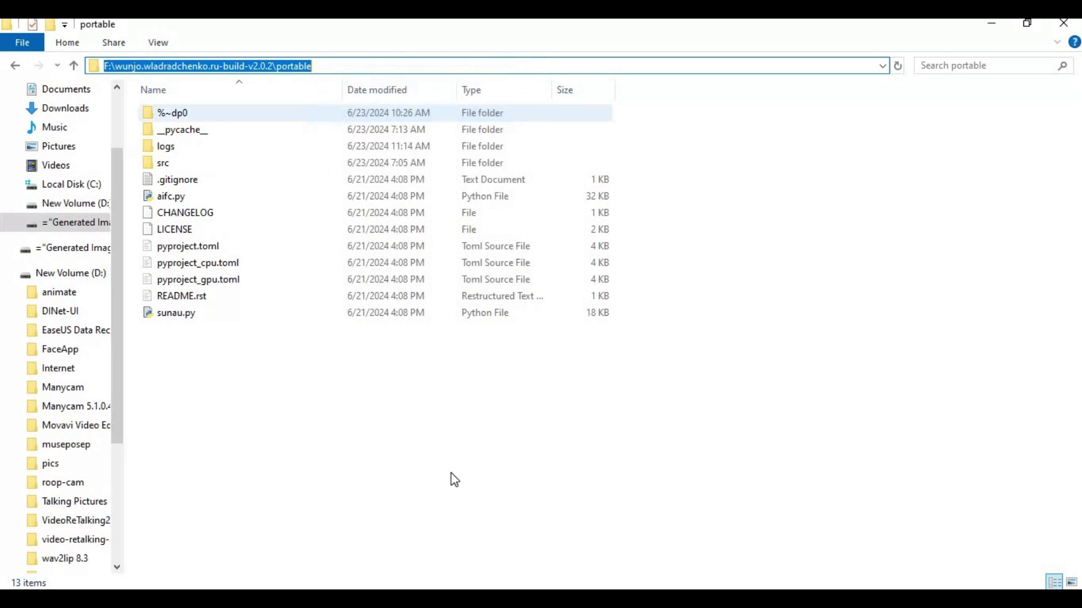
- Return to the command prompt and change its directory to the project's portable folder with "cd" and the copied path
{"action": "key", "text": "alt+Tab"}
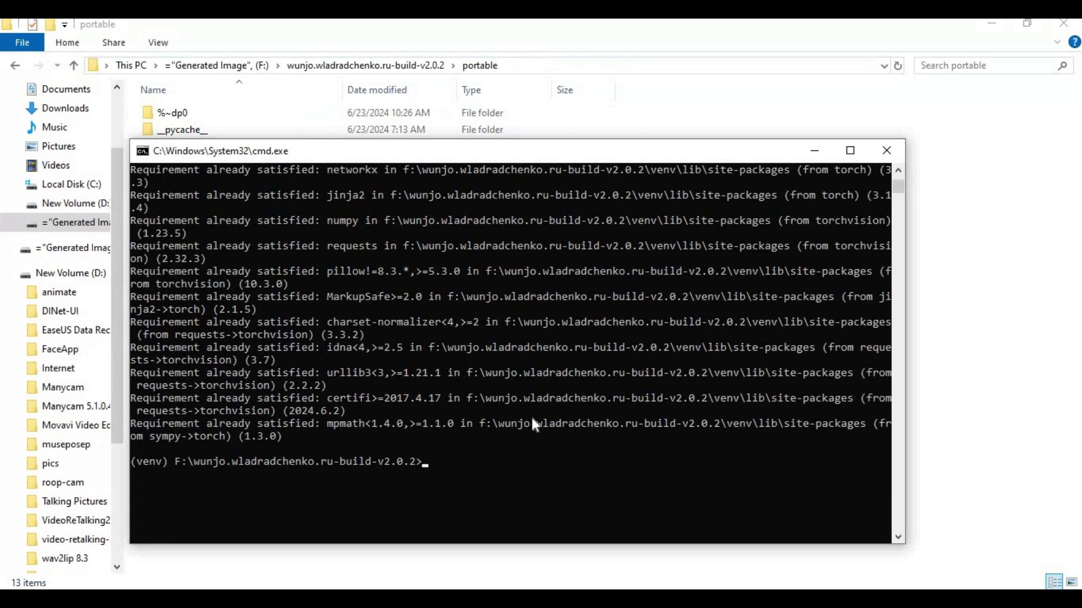
{"action": "type", "text": "cd"}
{"action": "key", "text": "ctrl+v"}
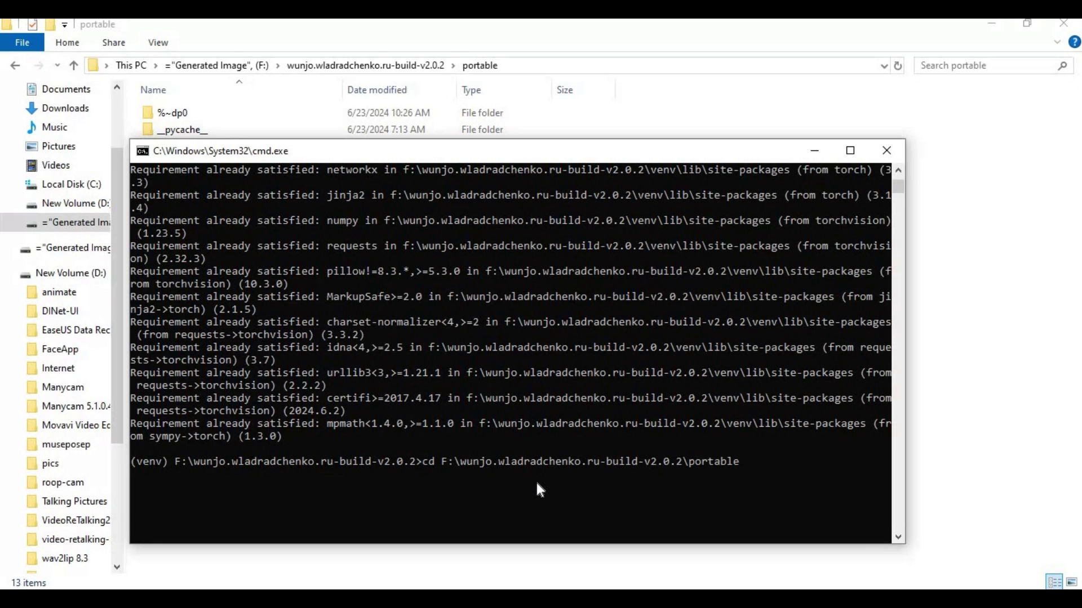
{"action": "key", "text": "Return"}
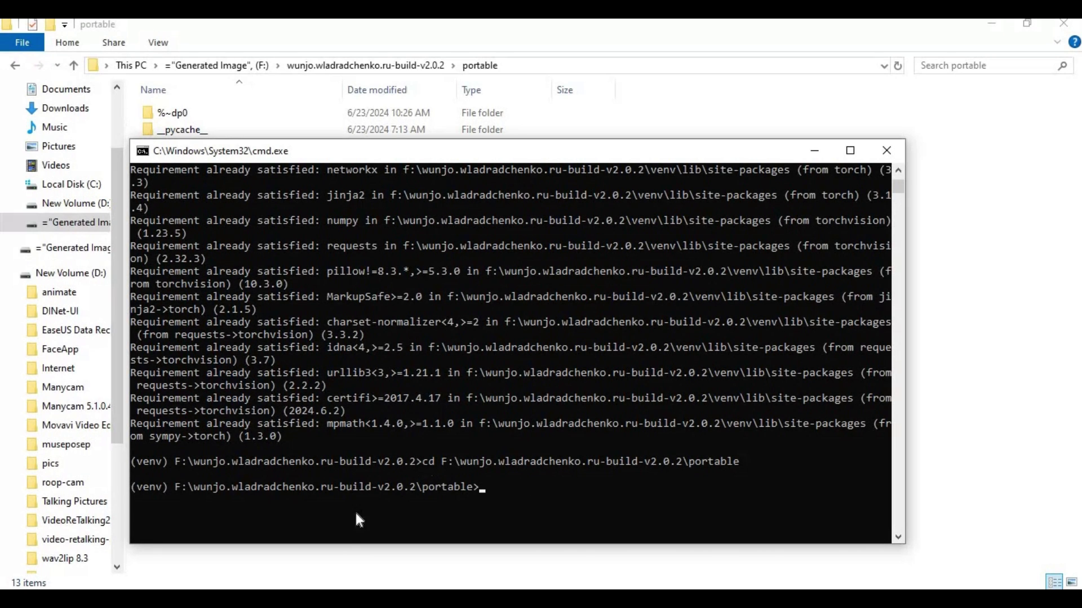
{"action": "left_click", "coordinate": [333, 551]}
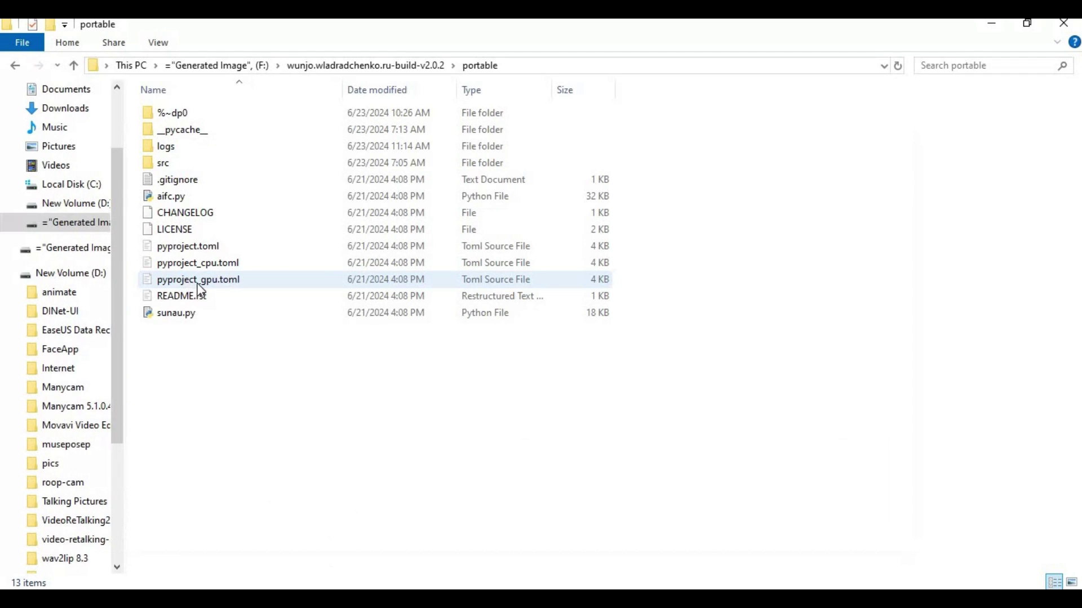
{"action": "left_click", "coordinate": [219, 265]}
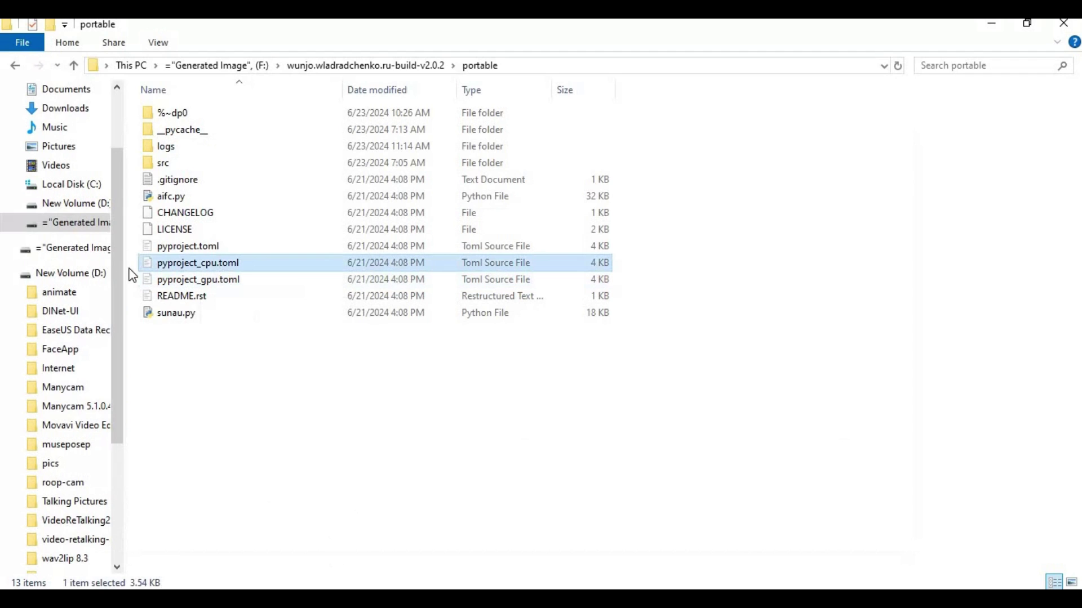
{"action": "left_click", "coordinate": [194, 281]}
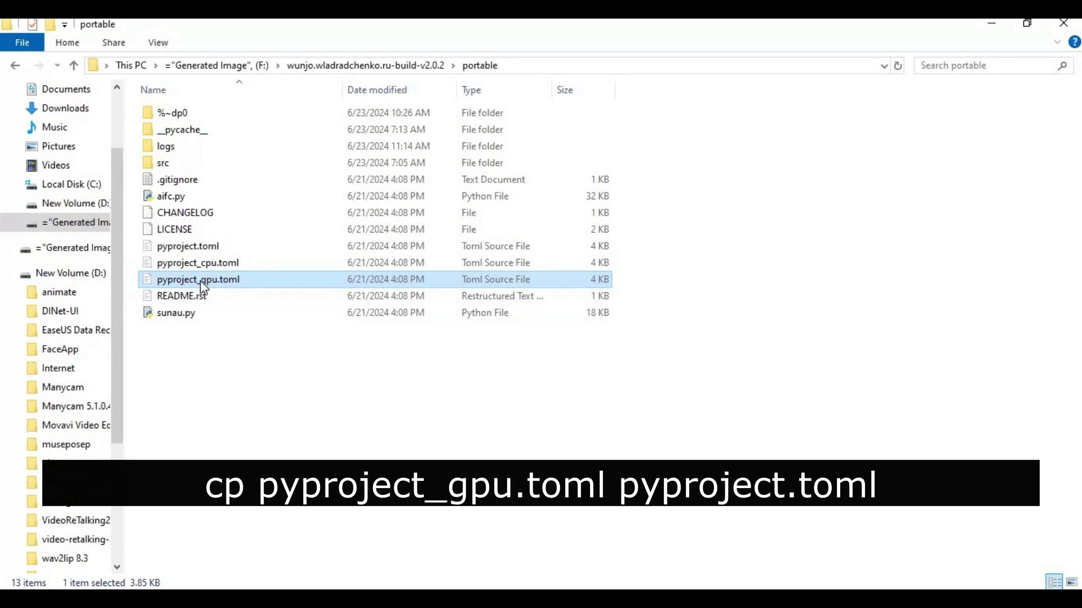
{"action": "left_click", "coordinate": [199, 282]}
{"action": "right_click", "coordinate": [199, 282]}
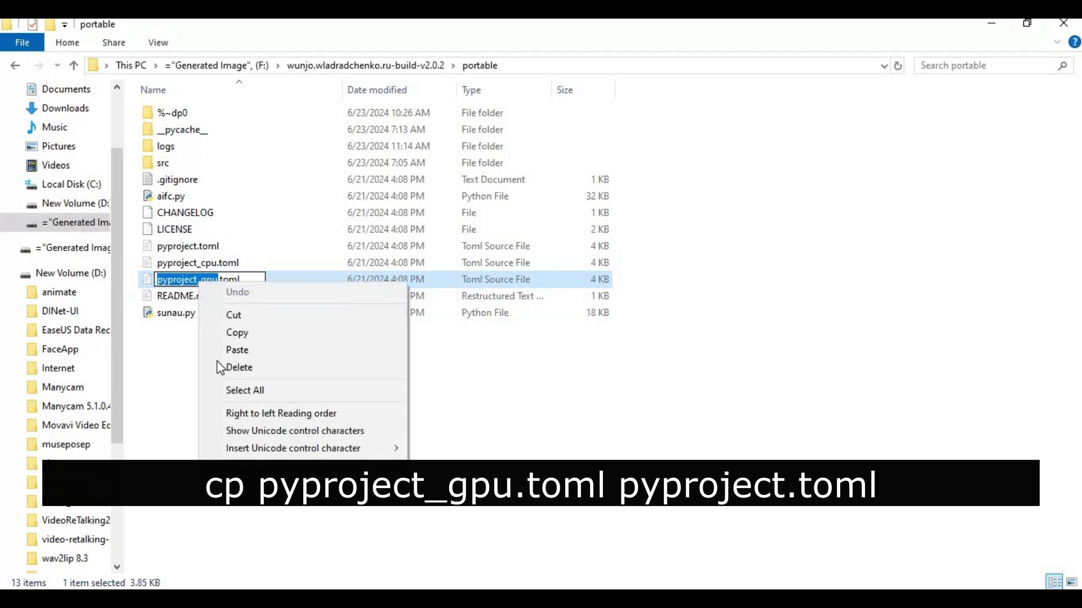
{"action": "left_click", "coordinate": [536, 381]}
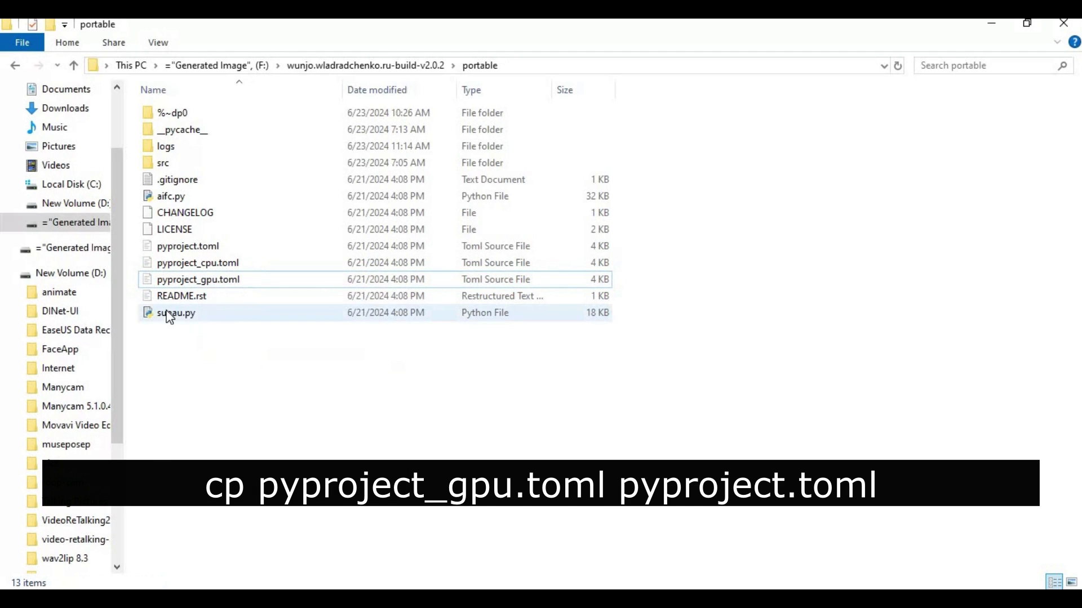
- Run "copy pyproject_gpu.toml pyproject.toml" in the command prompt and answer "yes" to overwriting the existing file
{"action": "key", "text": "alt+Tab"}
{"action": "key", "text": "ctrl+v"}
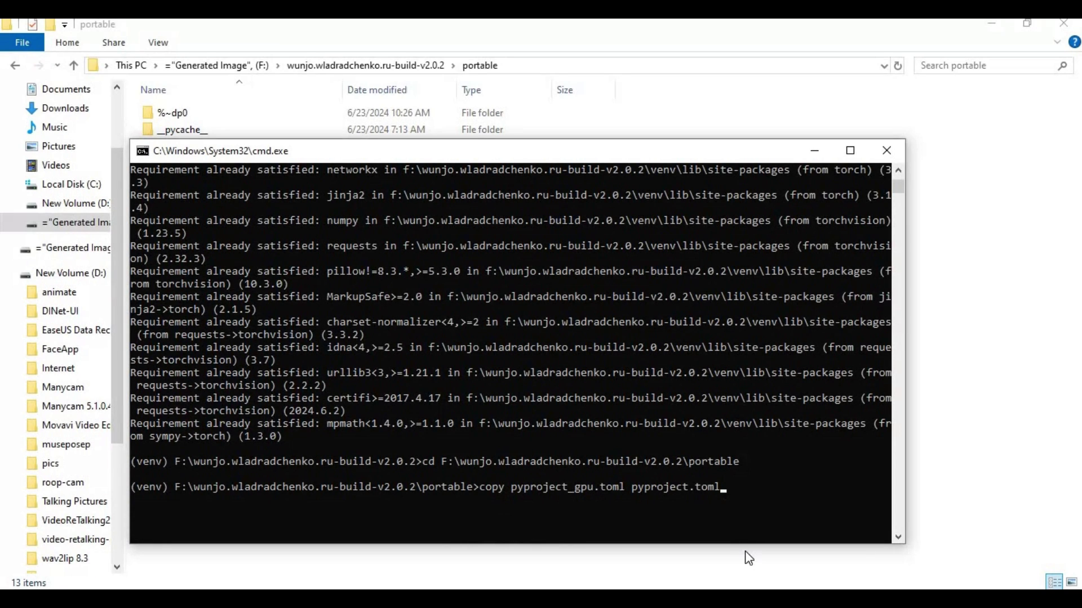
{"action": "key", "text": "Return"}
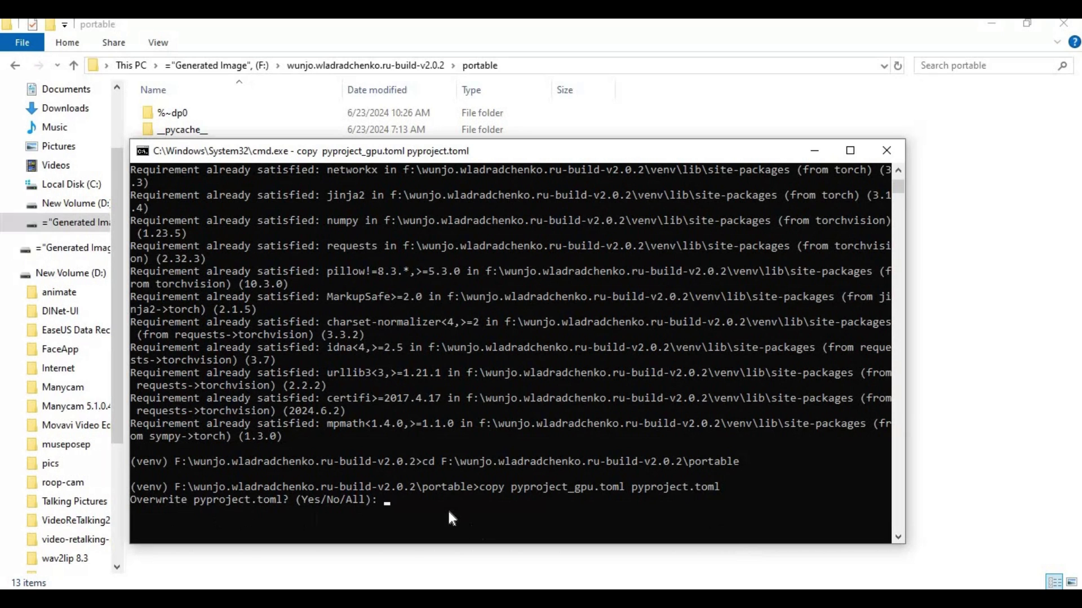
{"action": "type", "text": "yes"}
{"action": "key", "text": "Return"}
{"action": "scroll", "coordinate": [416, 437], "scroll_direction": "down", "scroll_amount": 2}
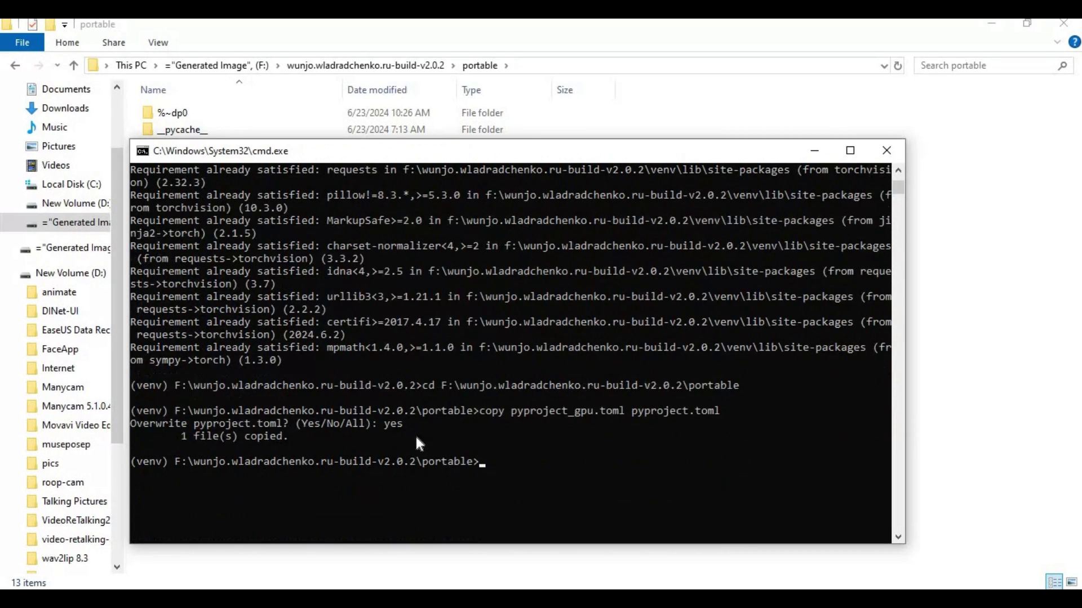
- Launch Wunjo by running "briefcase dev" in the portable folder, and close the app window and command prompt
{"action": "key", "text": "ctrl+v"}
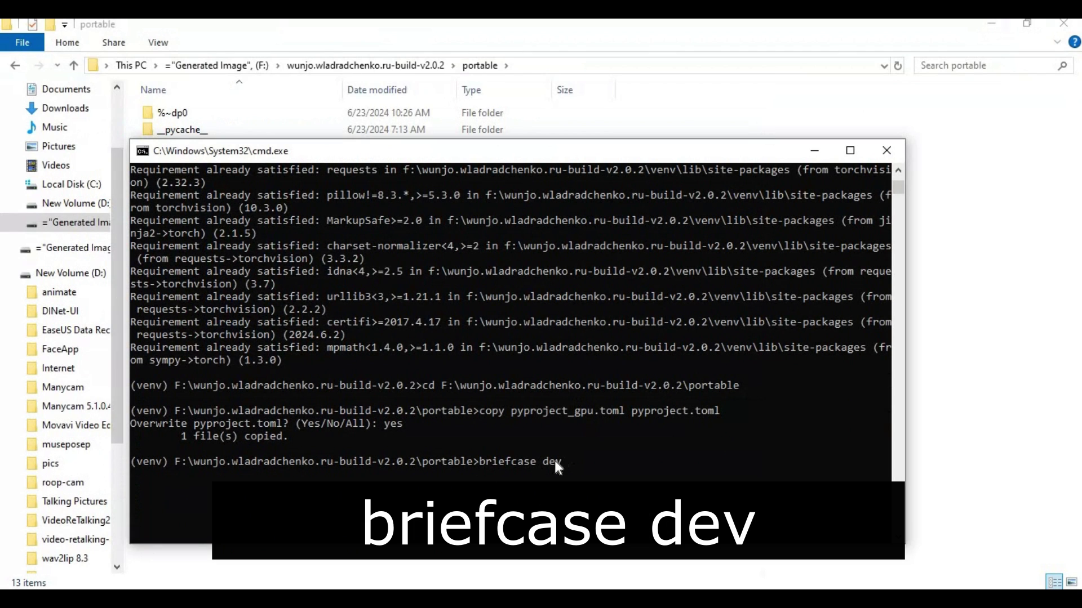
{"action": "key", "text": "Return"}
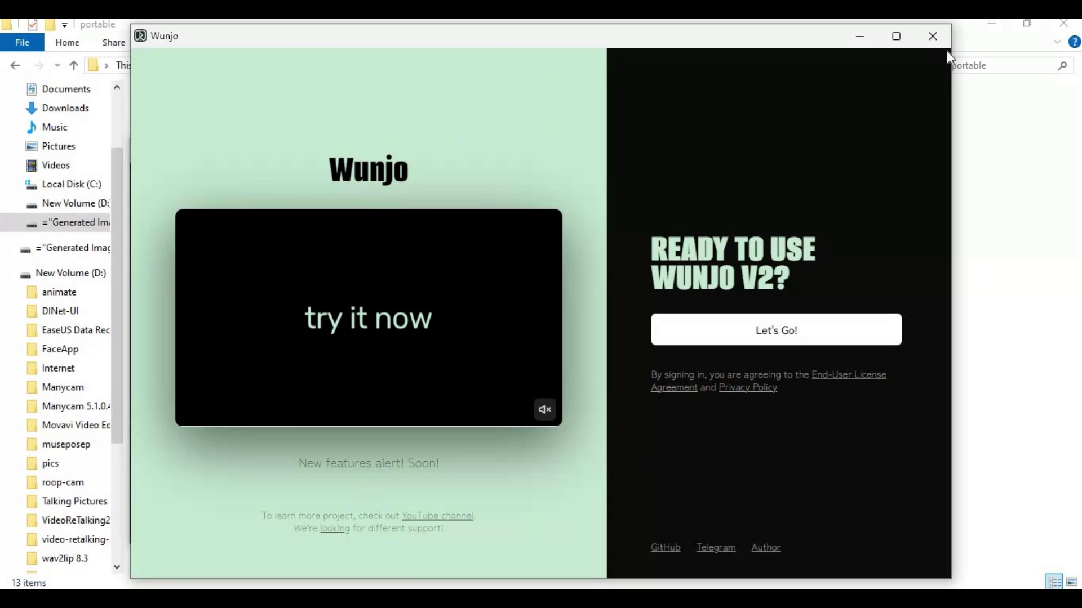
{"action": "left_click", "coordinate": [931, 39]}
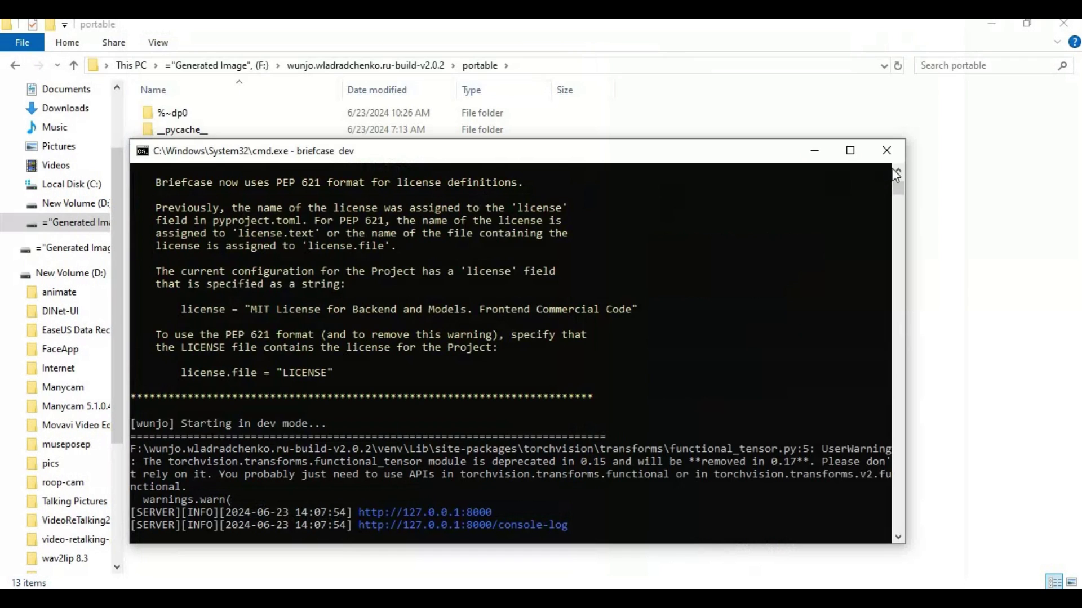
{"action": "left_click", "coordinate": [884, 151]}
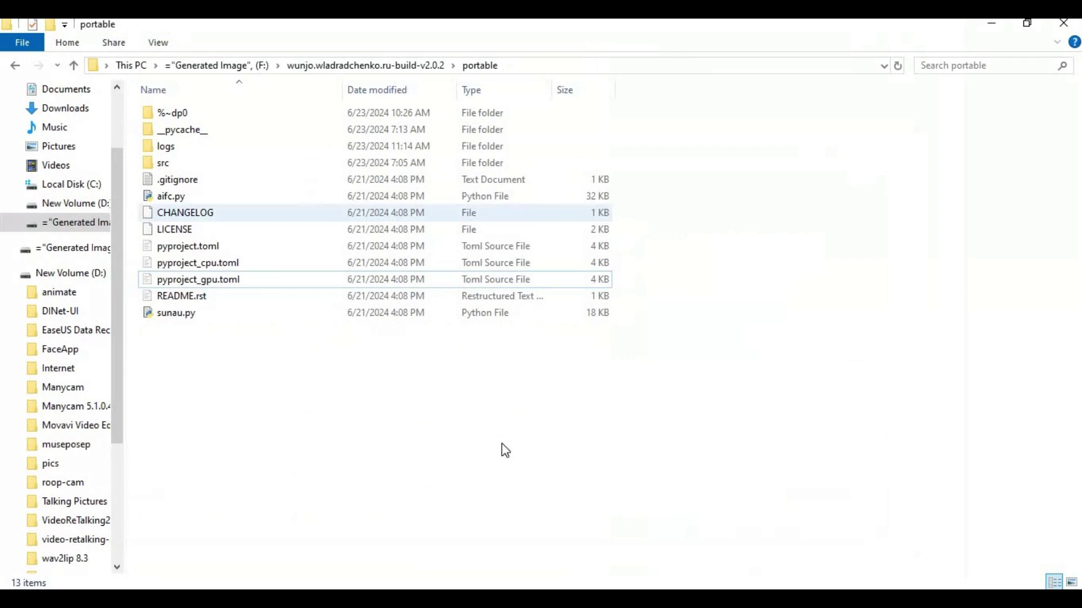
- Open a command prompt in the wunjo.wladradchenko.ru-build-v2.0.2 folder and activate its virtual environment with "venv\scripts\activate"
{"action": "left_click", "coordinate": [74, 66]}
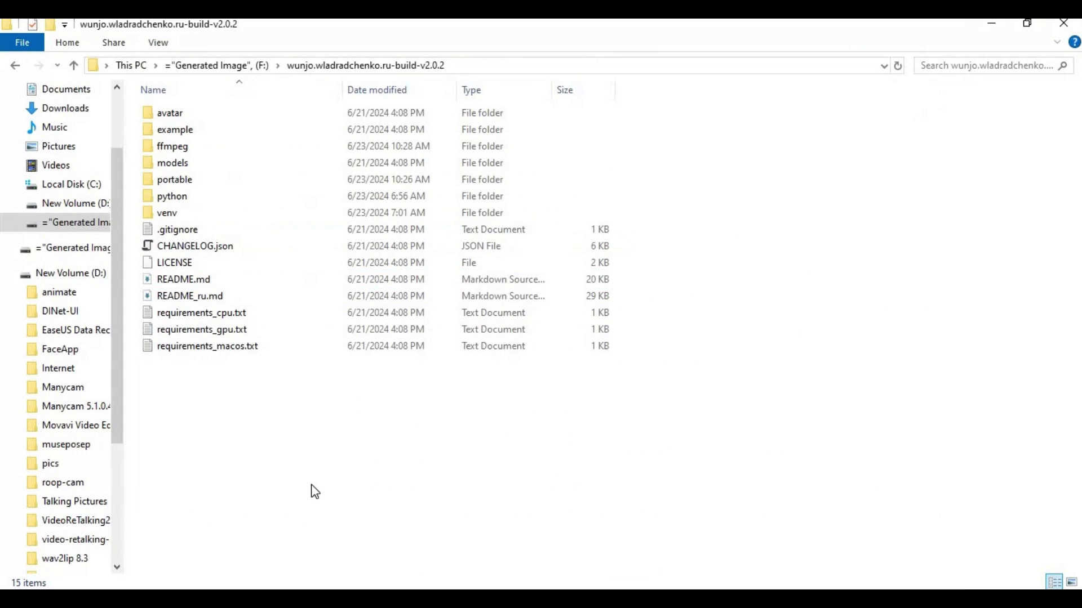
{"action": "left_click", "coordinate": [477, 66]}
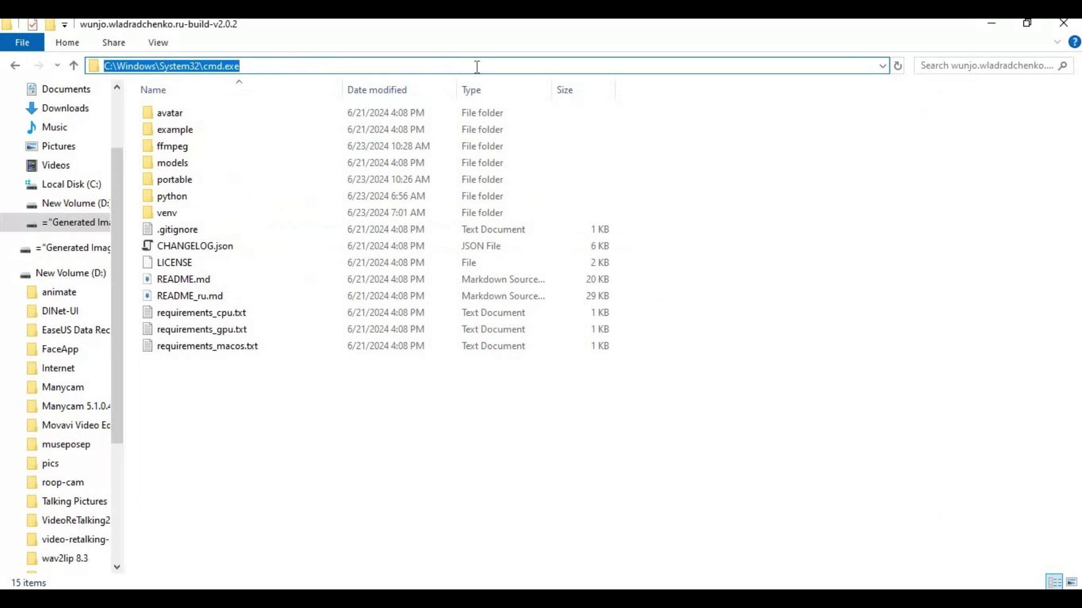
{"action": "type", "text": "cmd"}
{"action": "key", "text": "Return"}
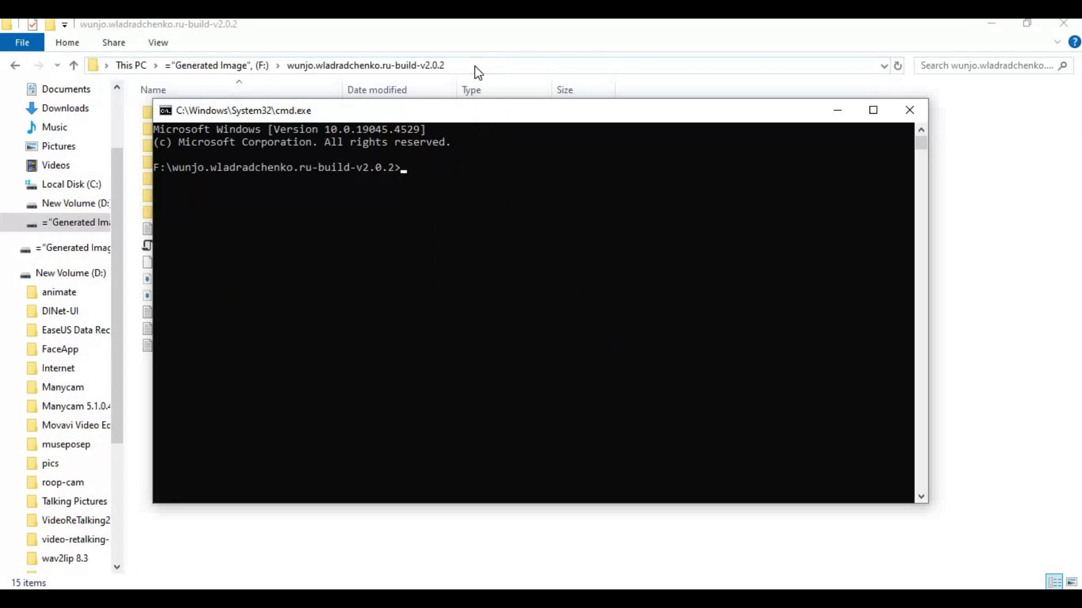
{"action": "type", "text": "venv\\scripts\\activate"}
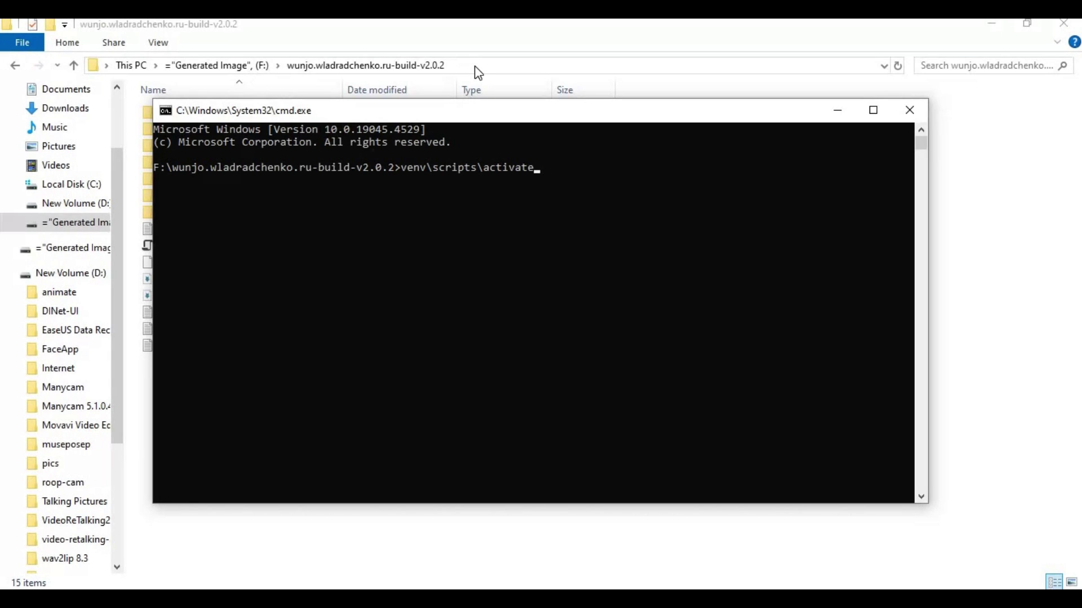
{"action": "key", "text": "Return"}
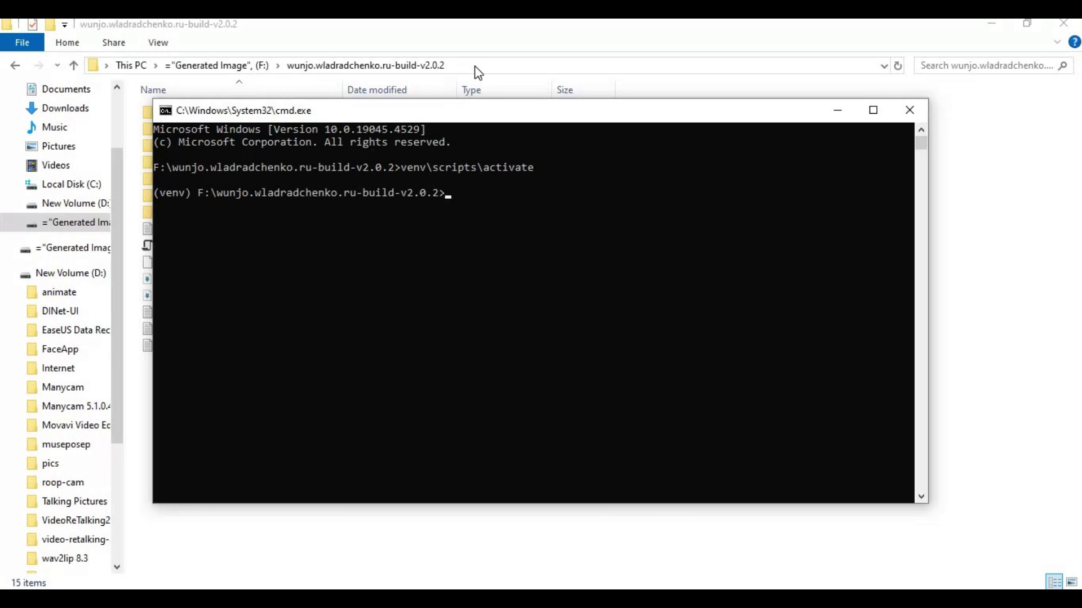
- Change into the portable folder with "cd portable" and launch Wunjo by running "briefcase dev"
{"action": "type", "text": "cd portable"}
{"action": "key", "text": "Return"}
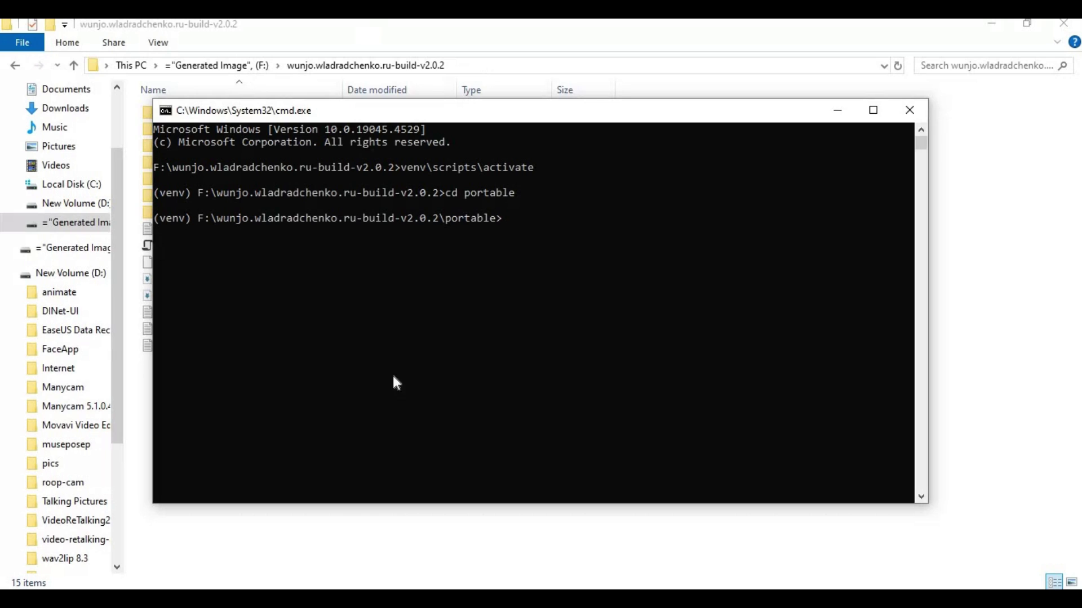
{"action": "key", "text": "ctrl+v"}
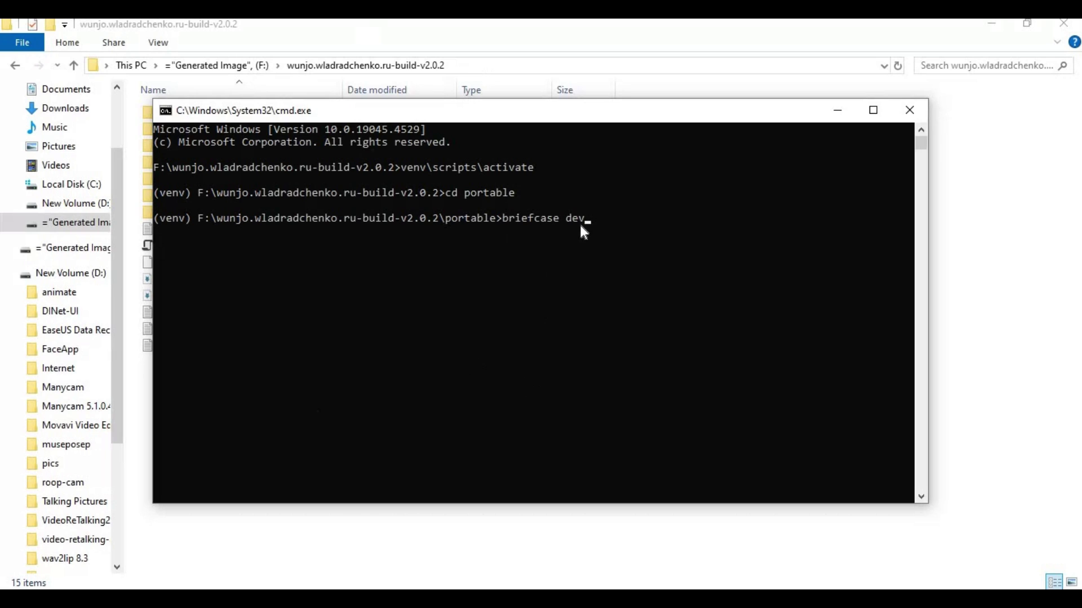
{"action": "key", "text": "Return"}
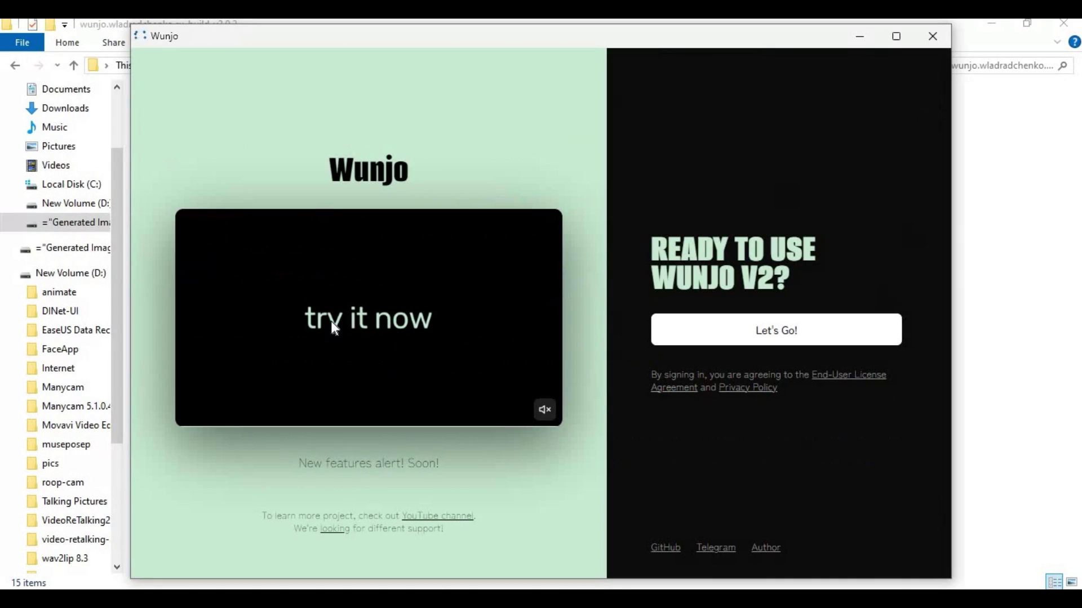
{"action": "mouse_move", "coordinate": [329, 321]}
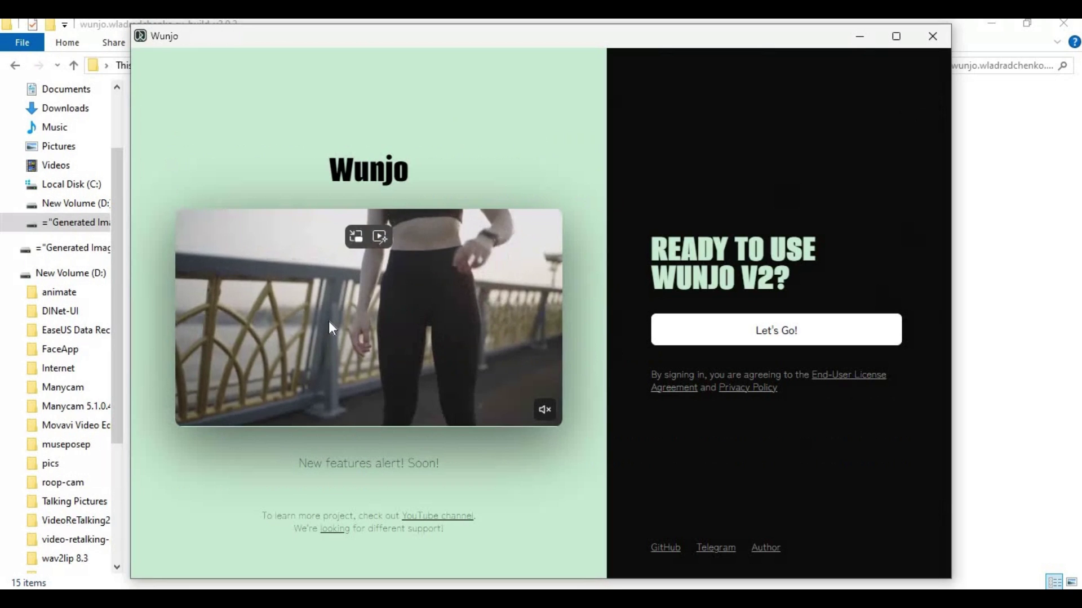